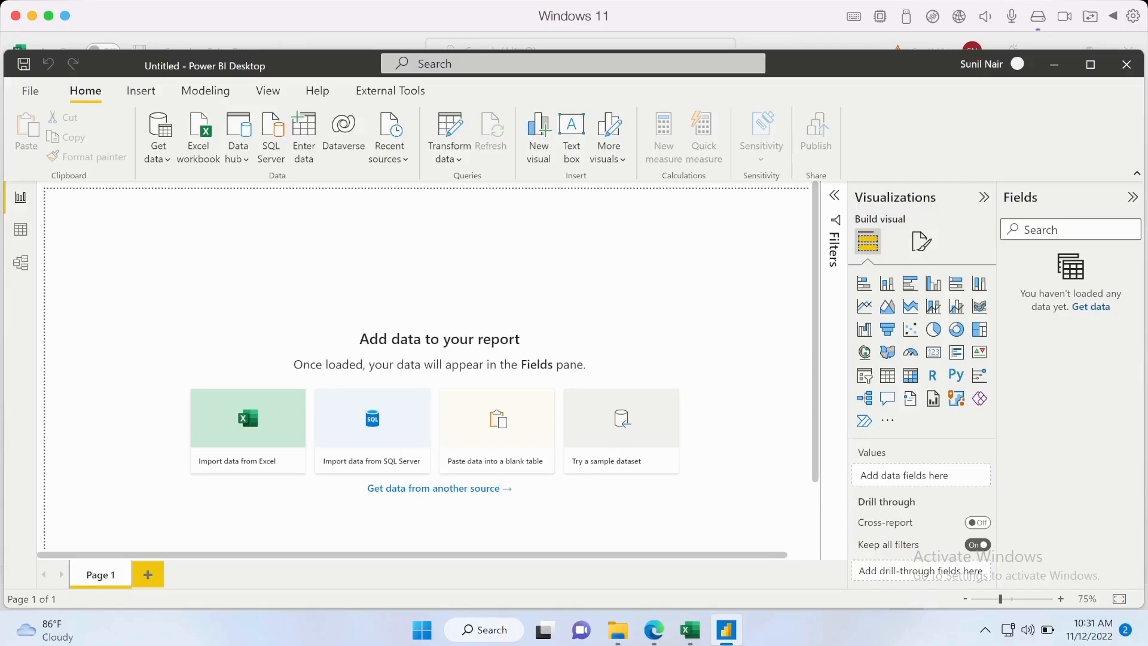
Switch to the Sample - Sales Data workbook in Excel and review the monthly sheets 202201 and 202202.
{"action": "left_click", "coordinate": [617, 630]}
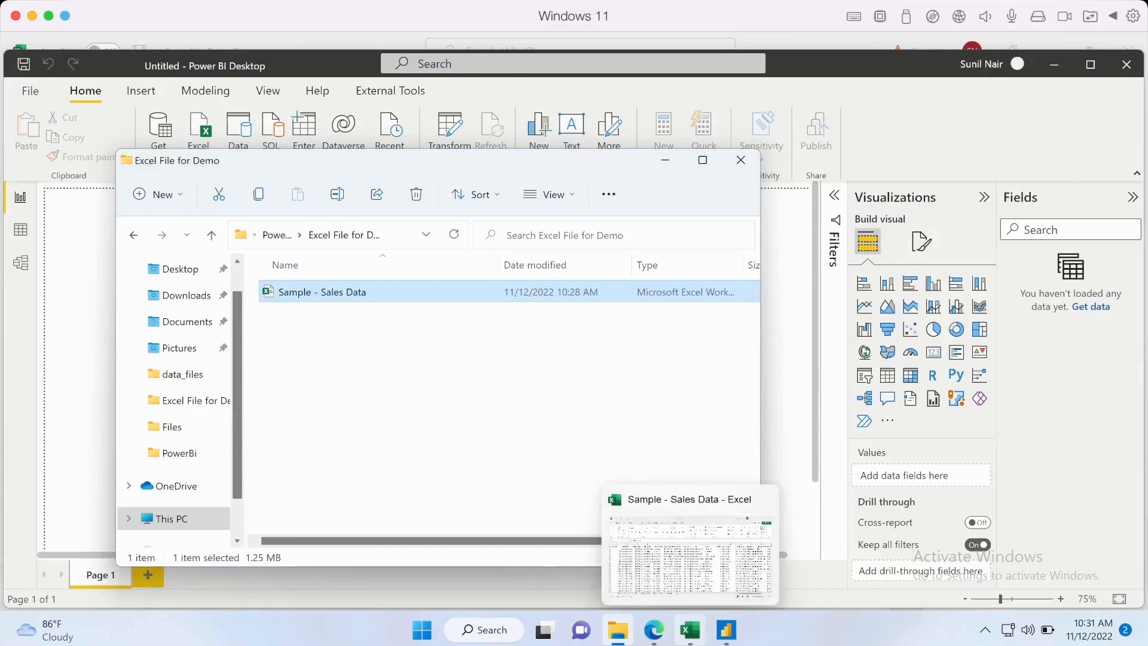
{"action": "left_click", "coordinate": [691, 630]}
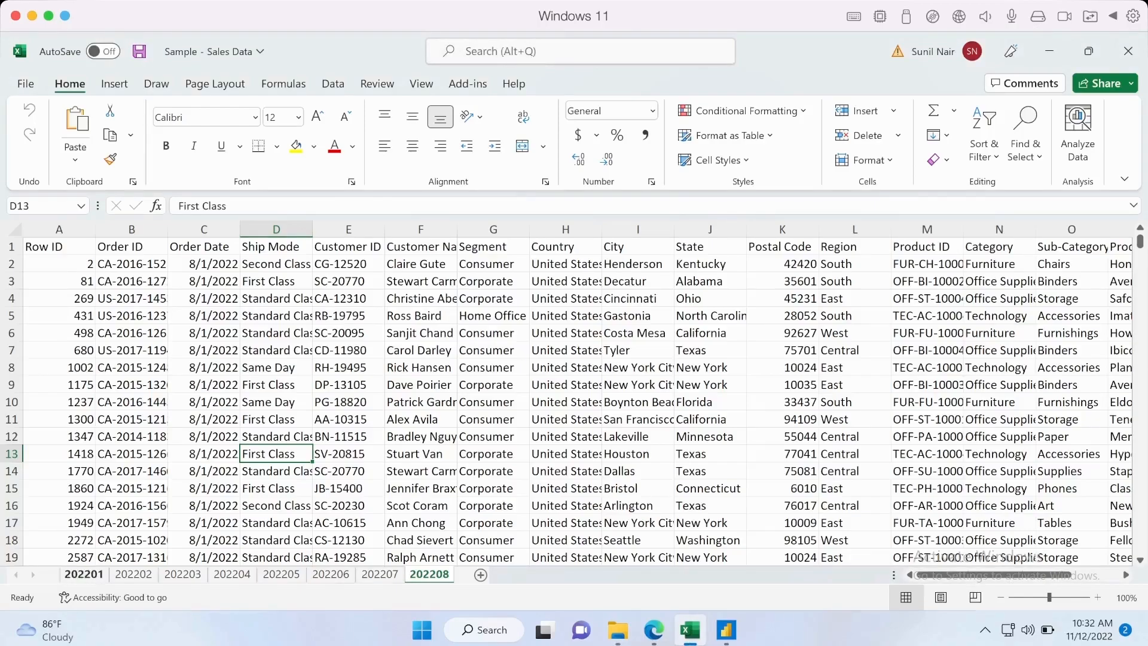
{"action": "left_click", "coordinate": [84, 574]}
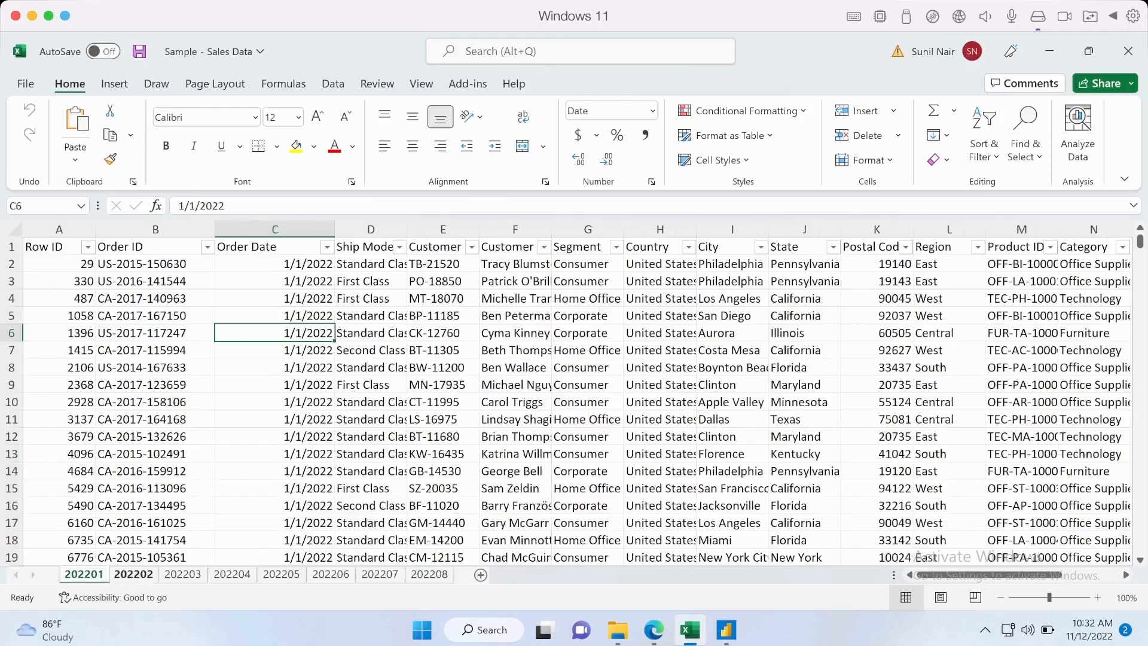
{"action": "left_click", "coordinate": [133, 574]}
{"action": "left_click", "coordinate": [131, 281]}
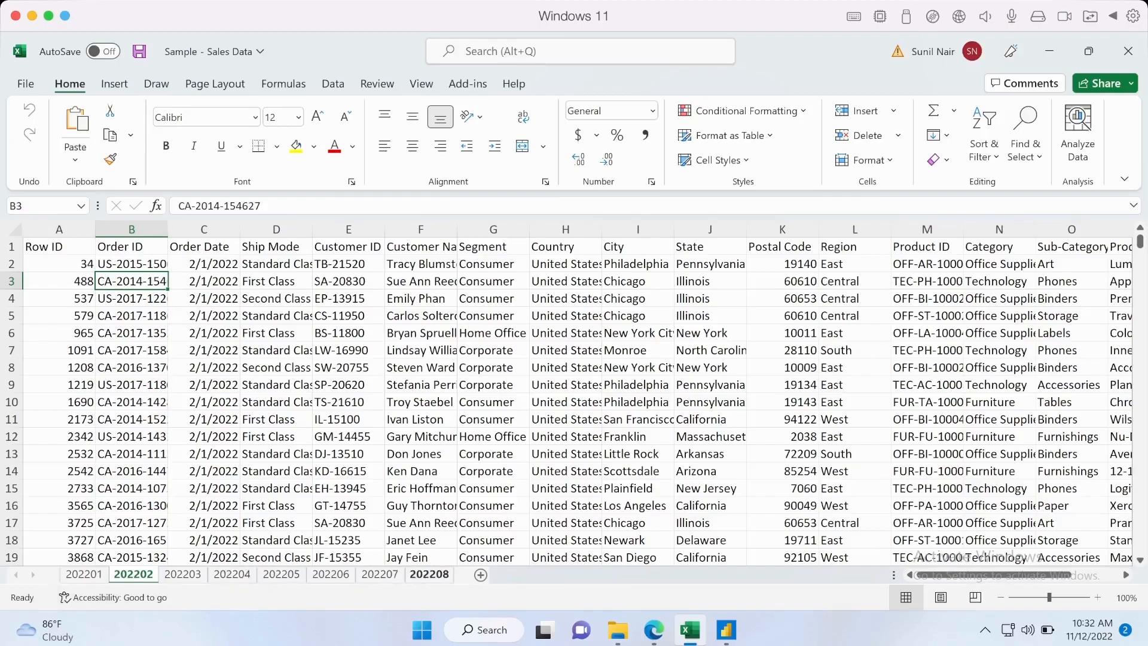
Go to sheet 202208 and check which sheets in the workbook are hidden, without unhiding any.
{"action": "left_click", "coordinate": [429, 574]}
{"action": "right_click", "coordinate": [429, 574]}
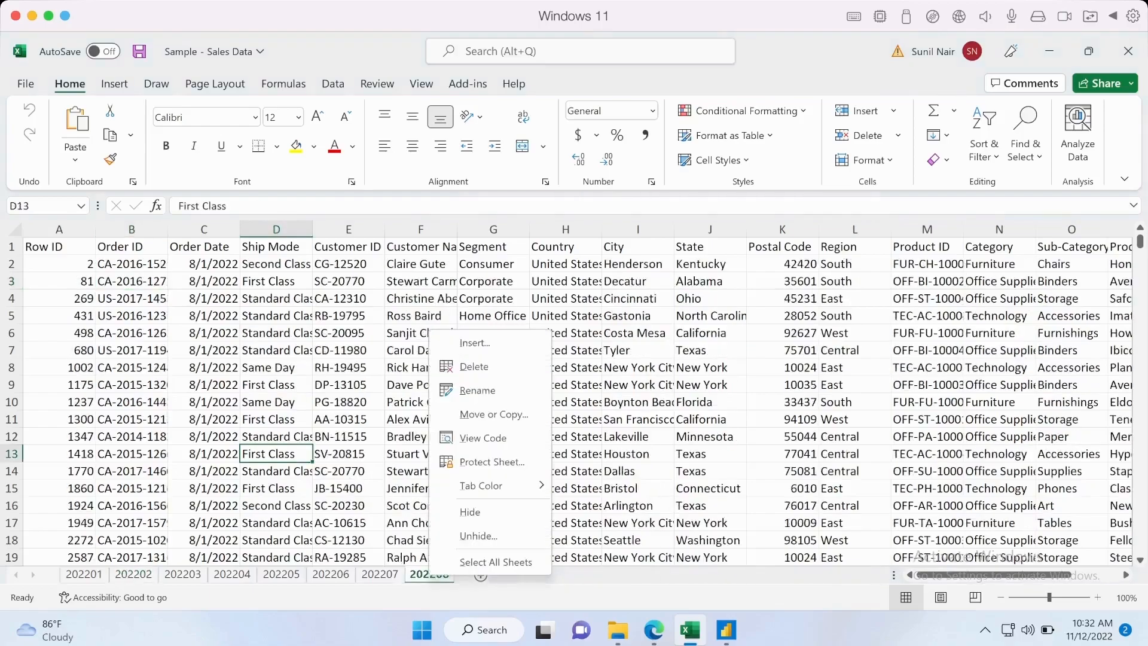
{"action": "left_click", "coordinate": [479, 536]}
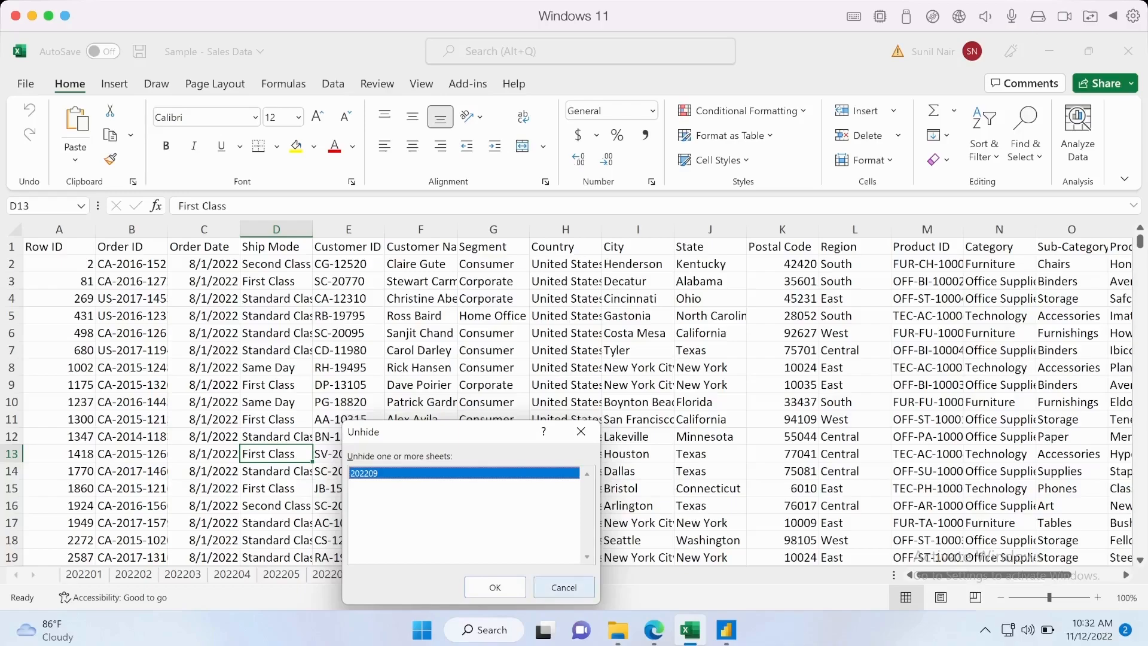
{"action": "left_click", "coordinate": [564, 587]}
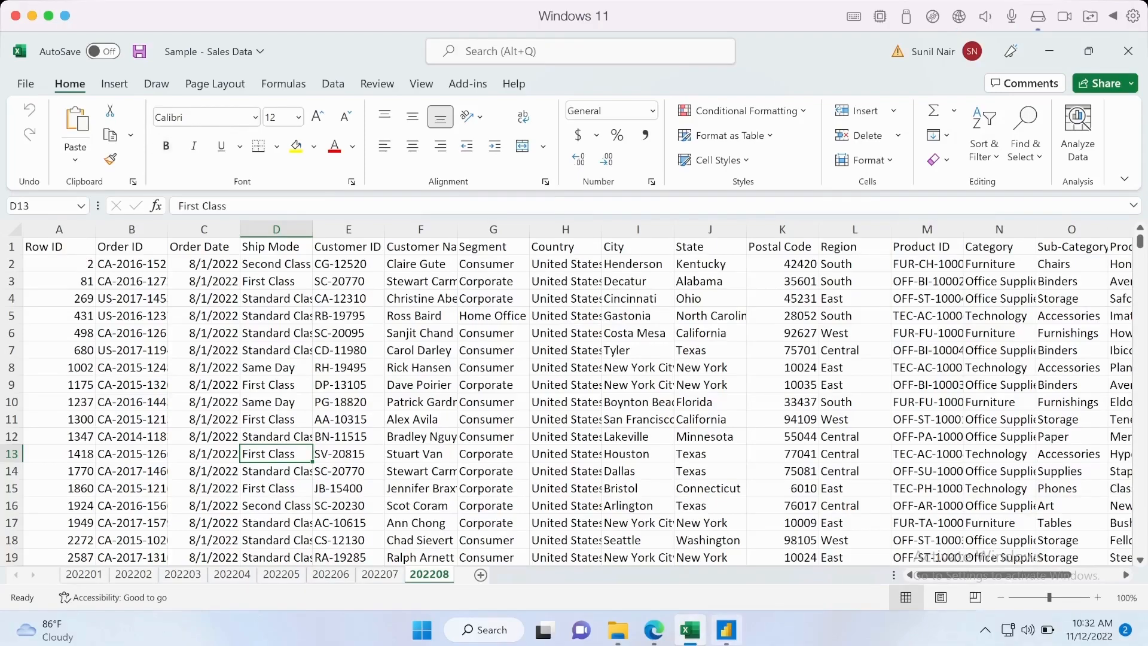
Switch to Power BI Desktop, connect to the Sample - Sales Data Excel workbook and open sheet 202201 in Power Query Editor.
{"action": "mouse_move", "coordinate": [725, 629]}
{"action": "left_click", "coordinate": [726, 556]}
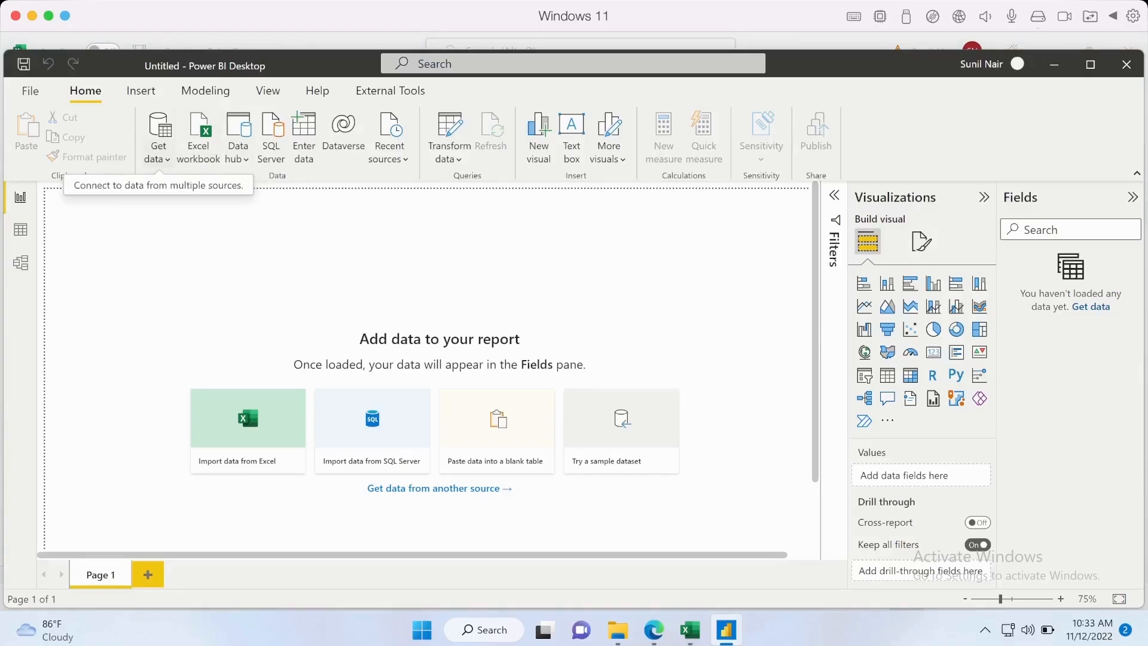
{"action": "left_click", "coordinate": [157, 154]}
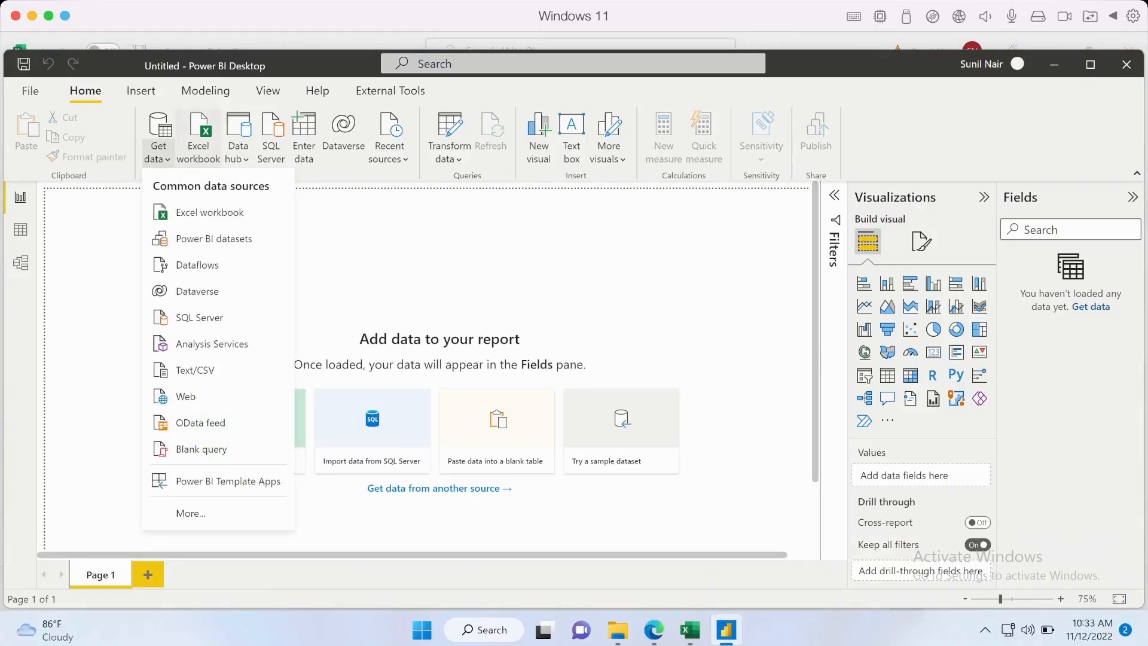
{"action": "left_click", "coordinate": [198, 212]}
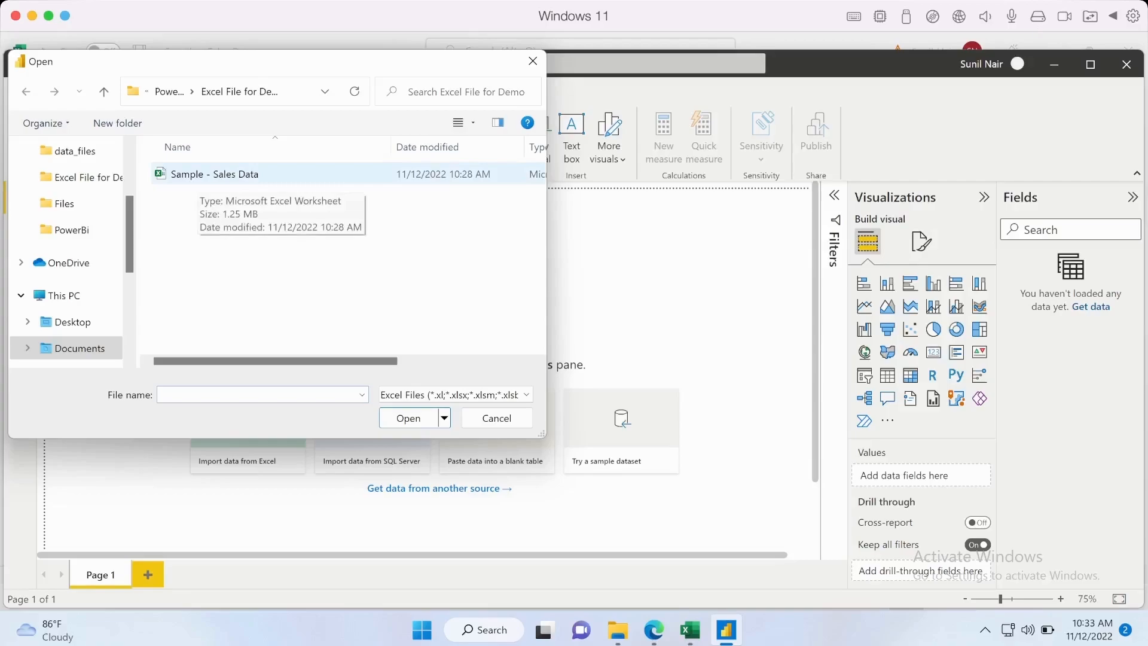
{"action": "left_click", "coordinate": [200, 176]}
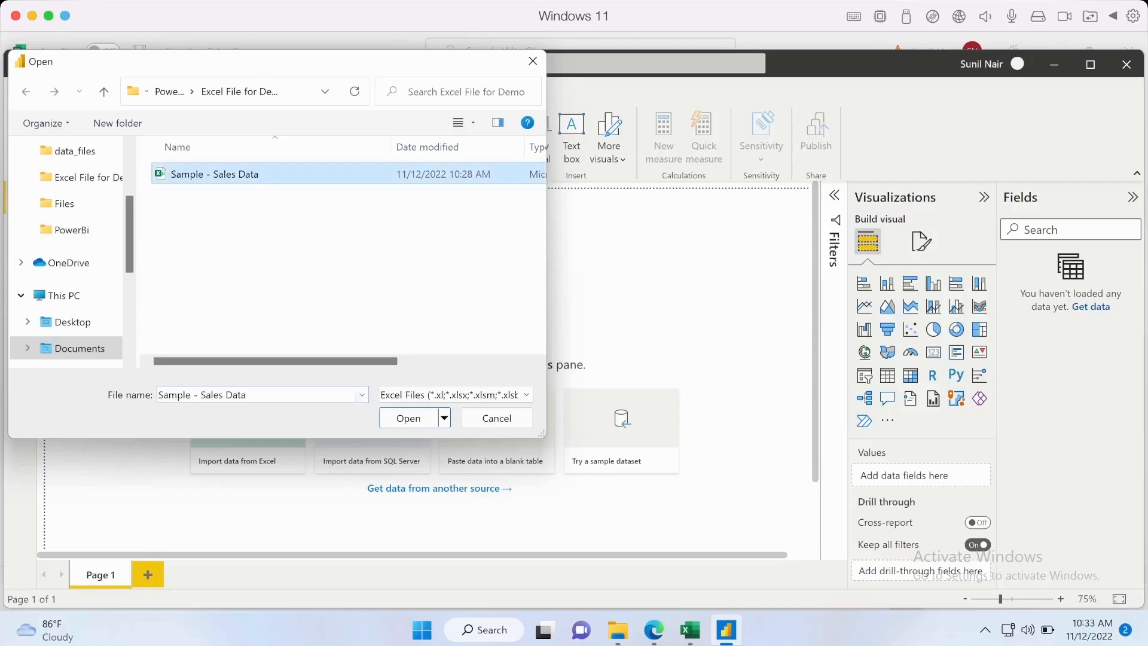
{"action": "left_click", "coordinate": [408, 418]}
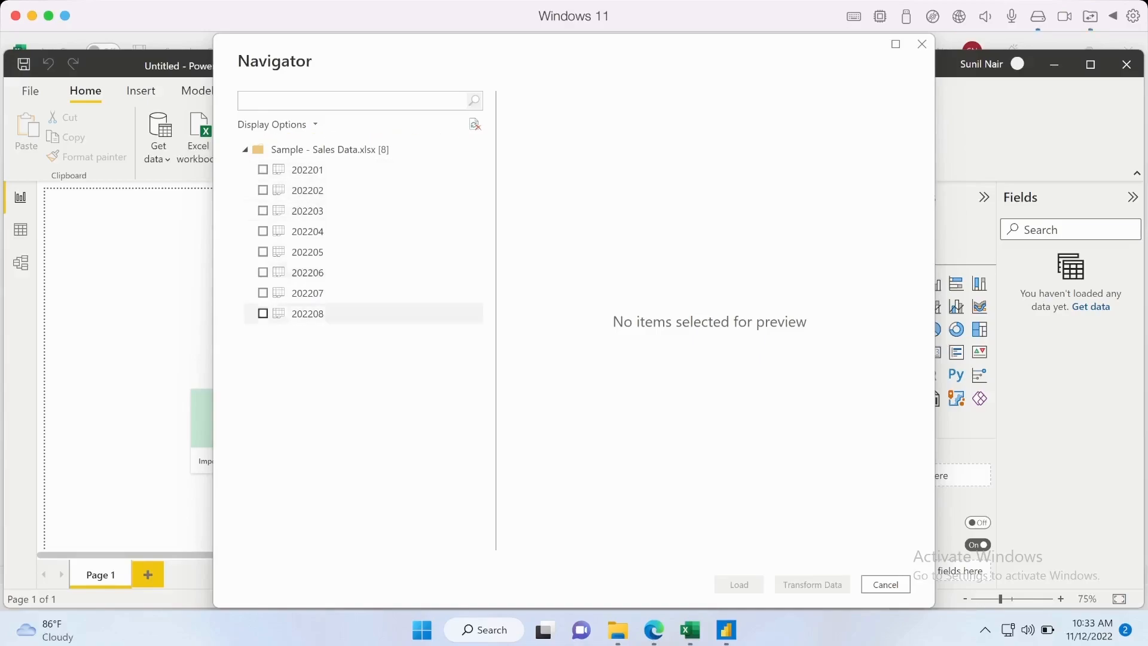
{"action": "left_click", "coordinate": [263, 170]}
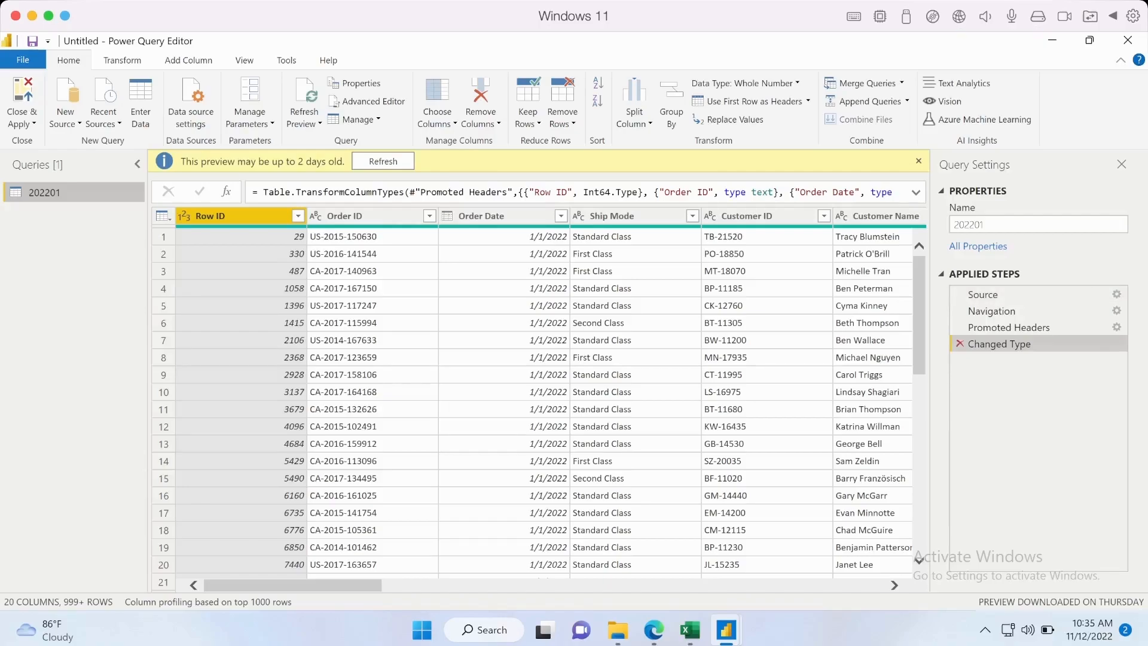
Delete the Changed Type, Promoted Headers and Navigation steps from the 202201 query and preview the first sheet's nested table.
{"action": "left_click", "coordinate": [959, 344]}
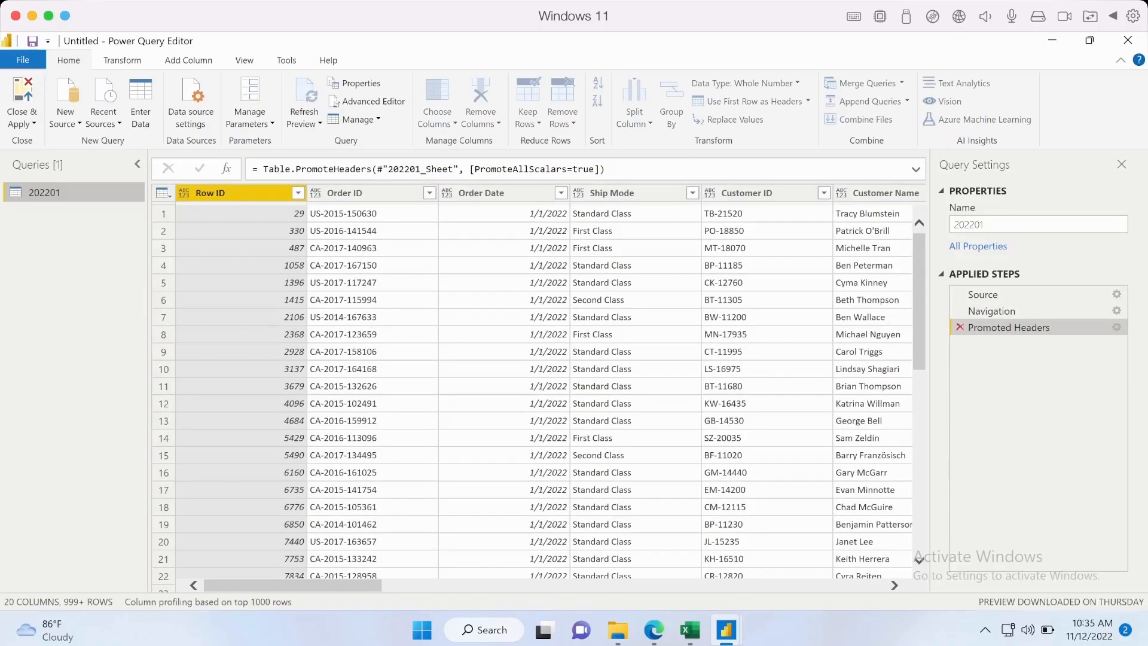
{"action": "left_click", "coordinate": [959, 327]}
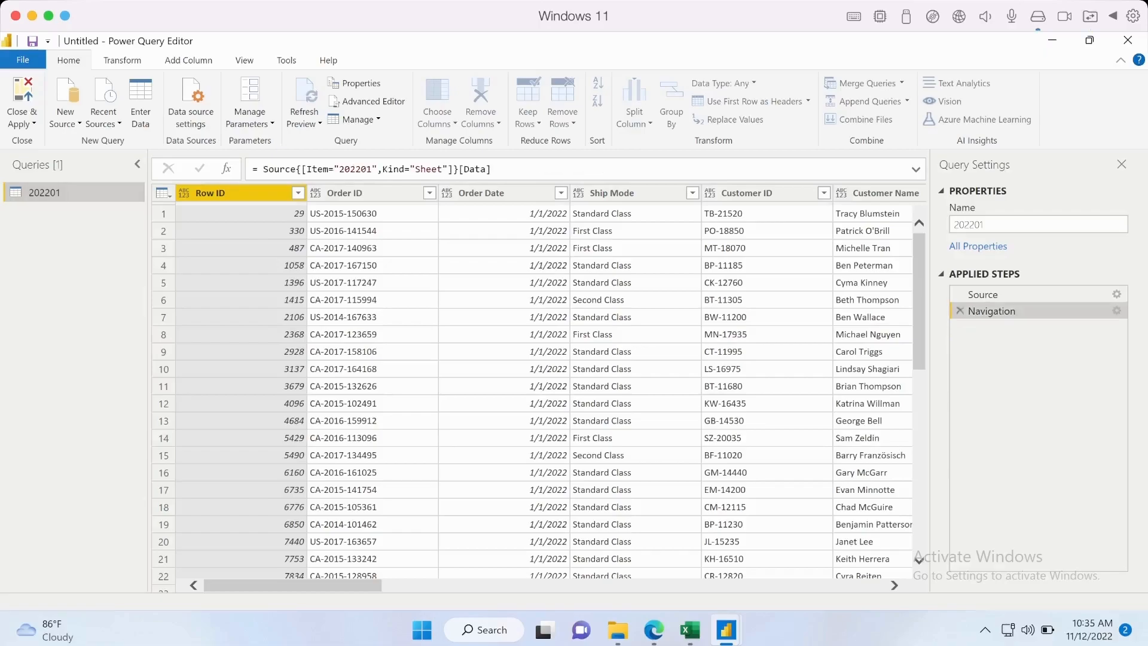
{"action": "left_click", "coordinate": [959, 310]}
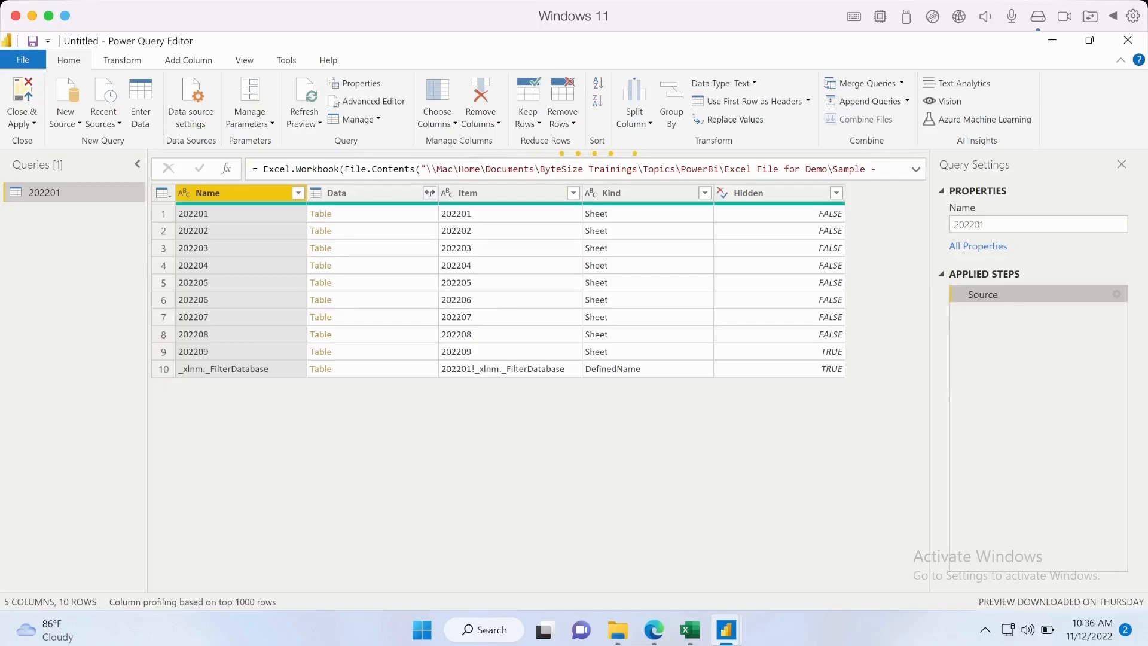
{"action": "left_click", "coordinate": [378, 213]}
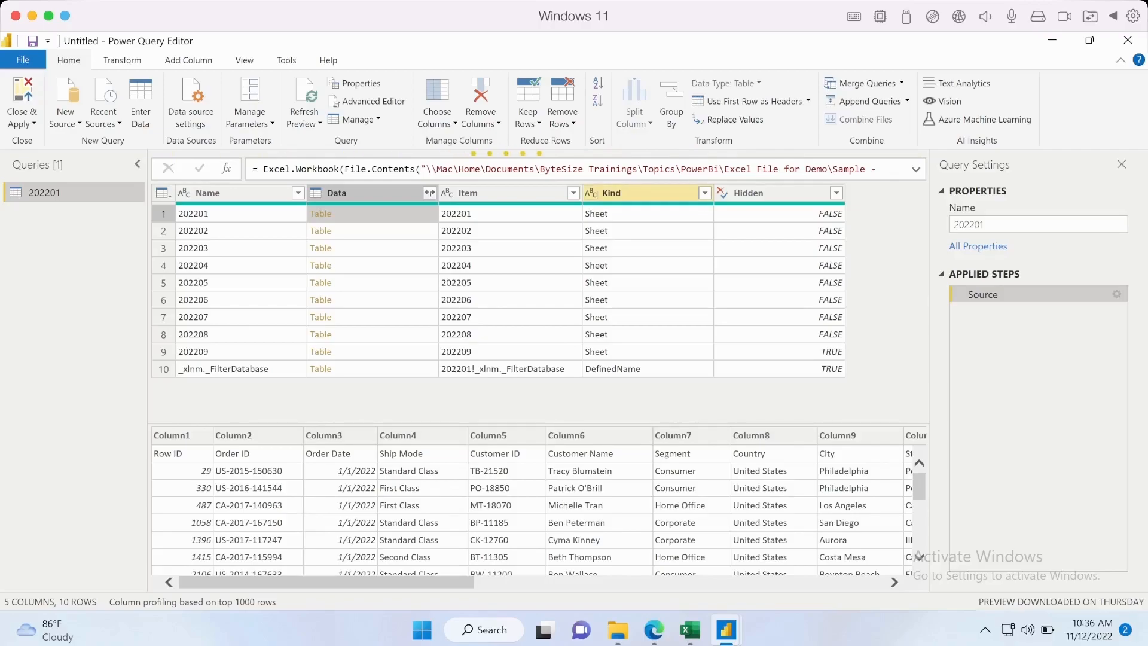
Filter out the DefinedName rows in the Kind column and the TRUE rows in the Hidden column.
{"action": "left_click", "coordinate": [705, 192]}
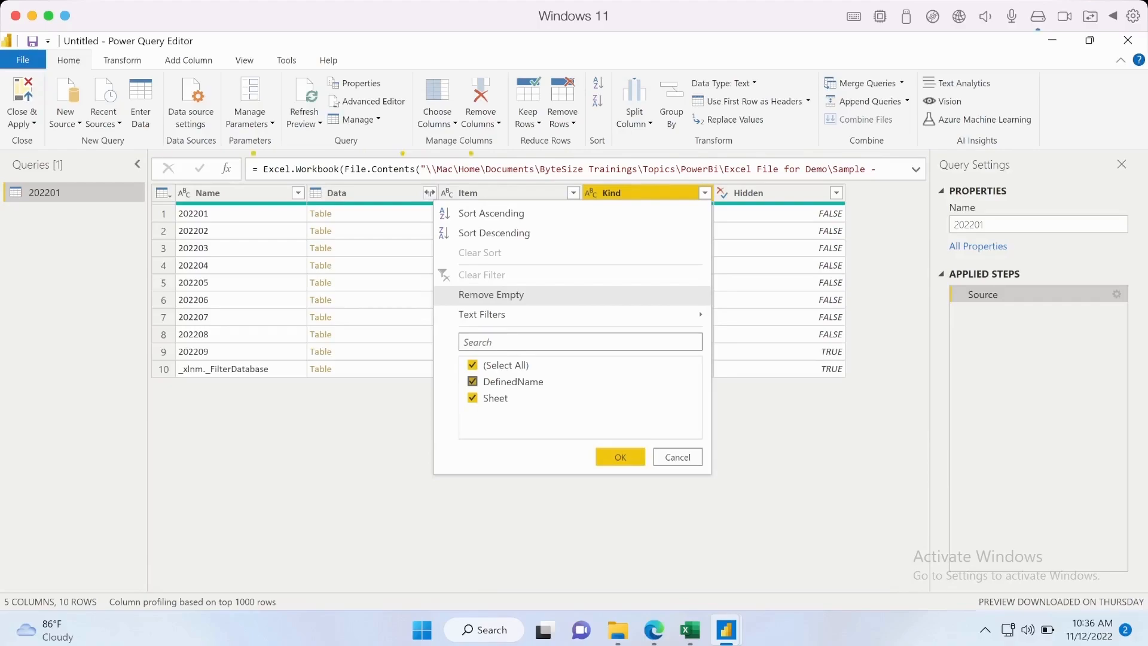
{"action": "left_click", "coordinate": [472, 382]}
{"action": "left_click", "coordinate": [620, 456]}
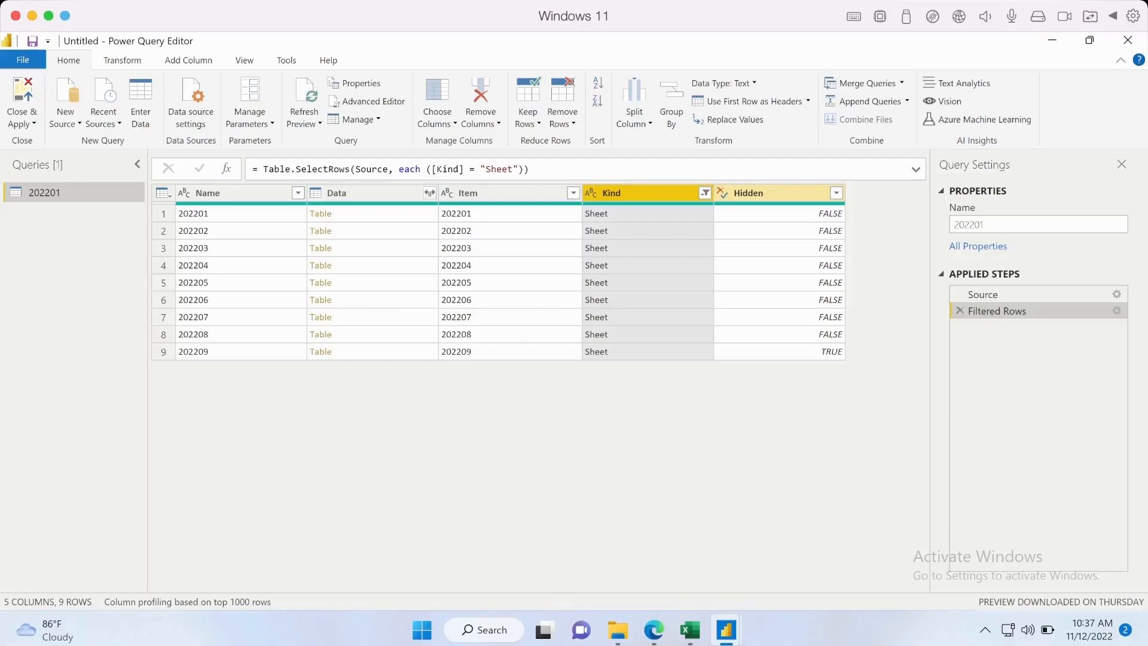
{"action": "left_click", "coordinate": [836, 193]}
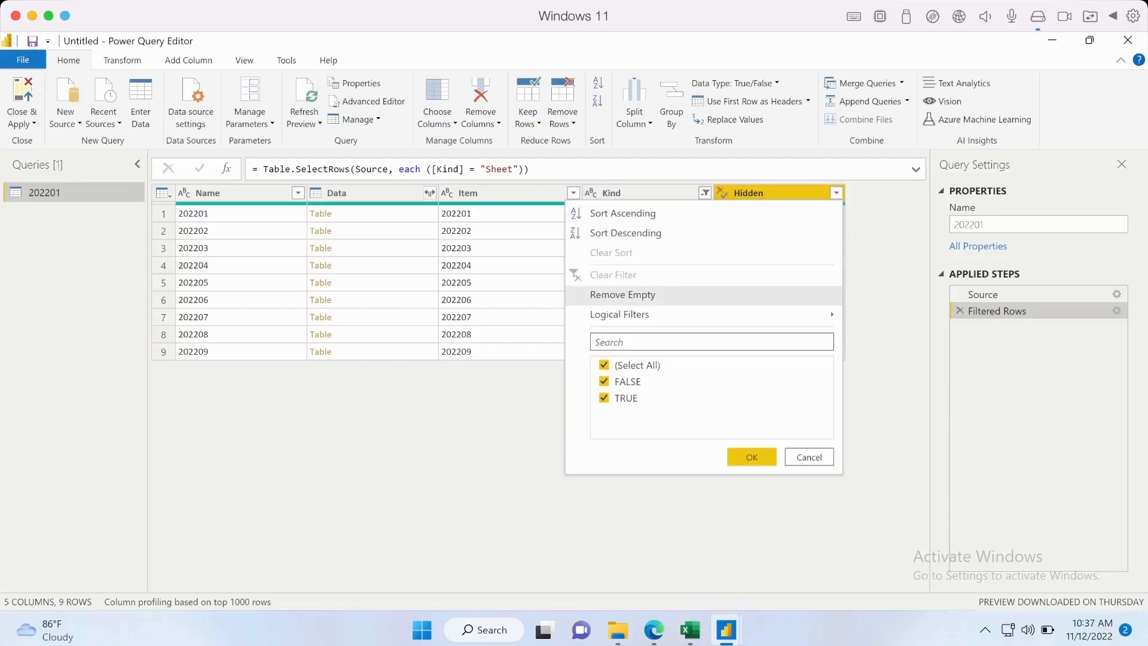
{"action": "left_click", "coordinate": [604, 398]}
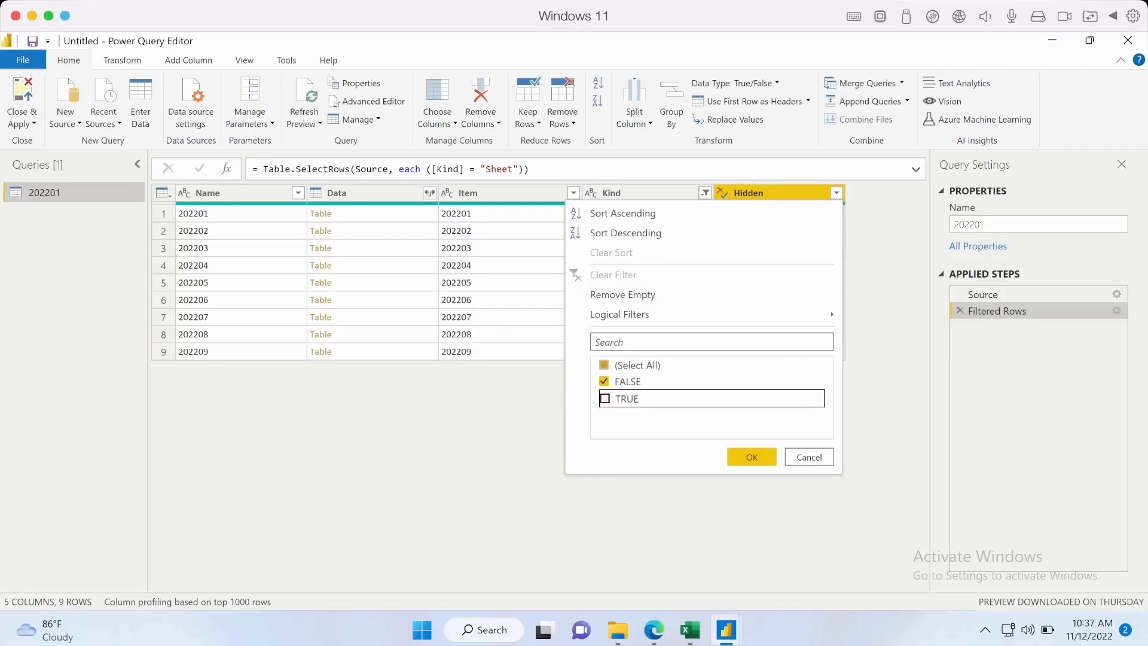
{"action": "left_click", "coordinate": [751, 456]}
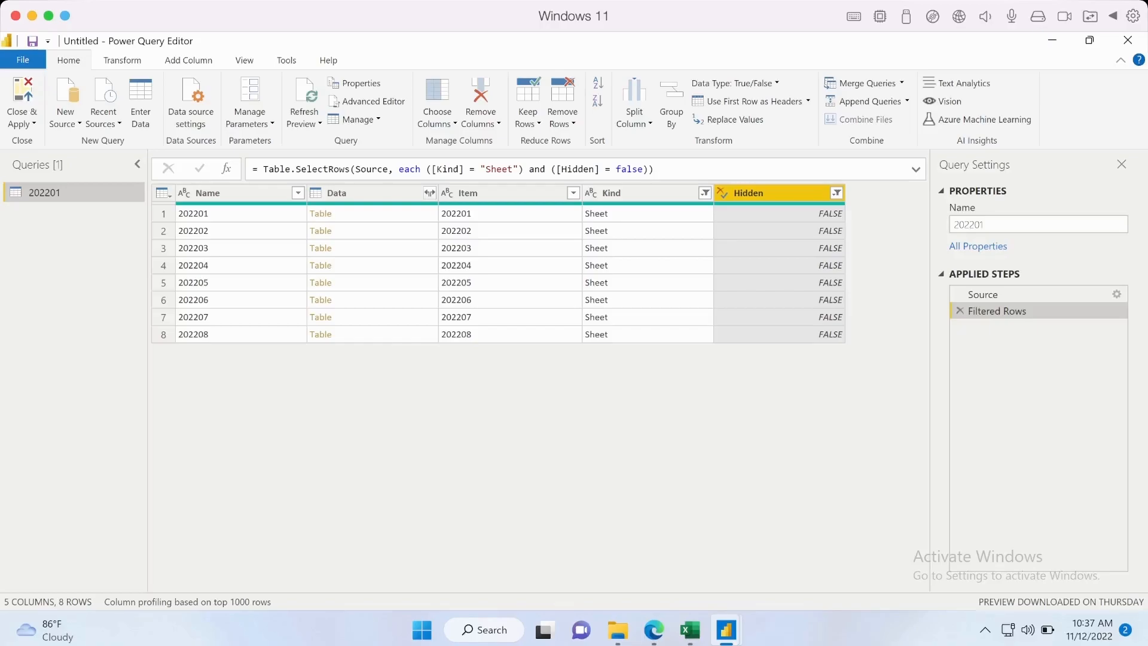
Preview the first sheet's nested table and remove every column except Data.
{"action": "left_click", "coordinate": [377, 213]}
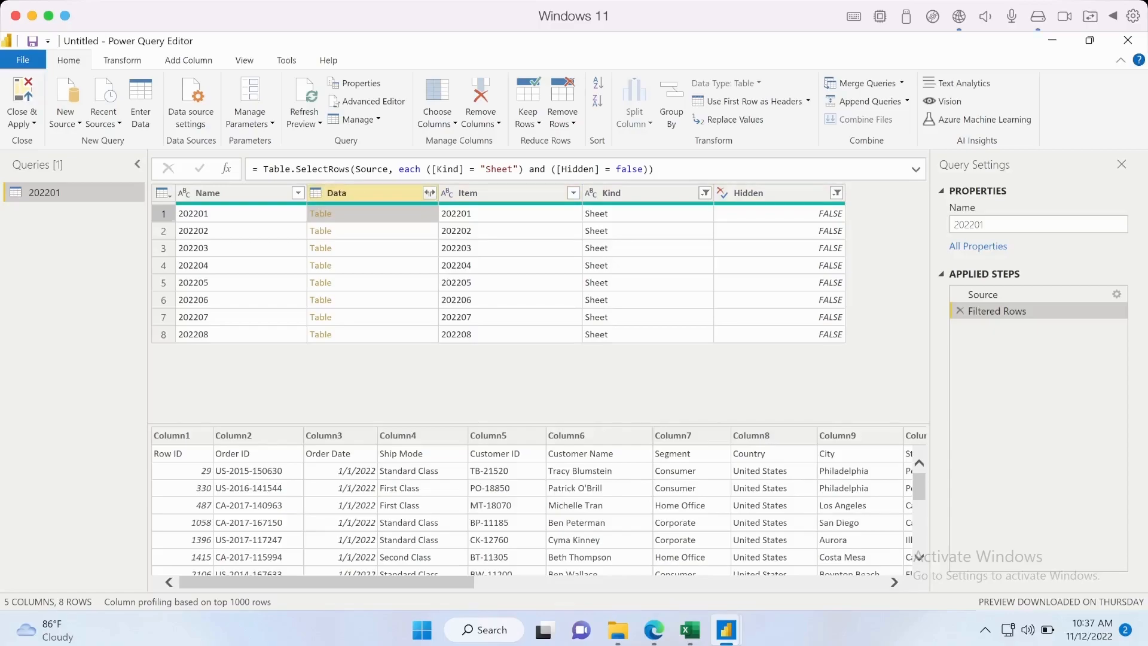
{"action": "right_click", "coordinate": [361, 192]}
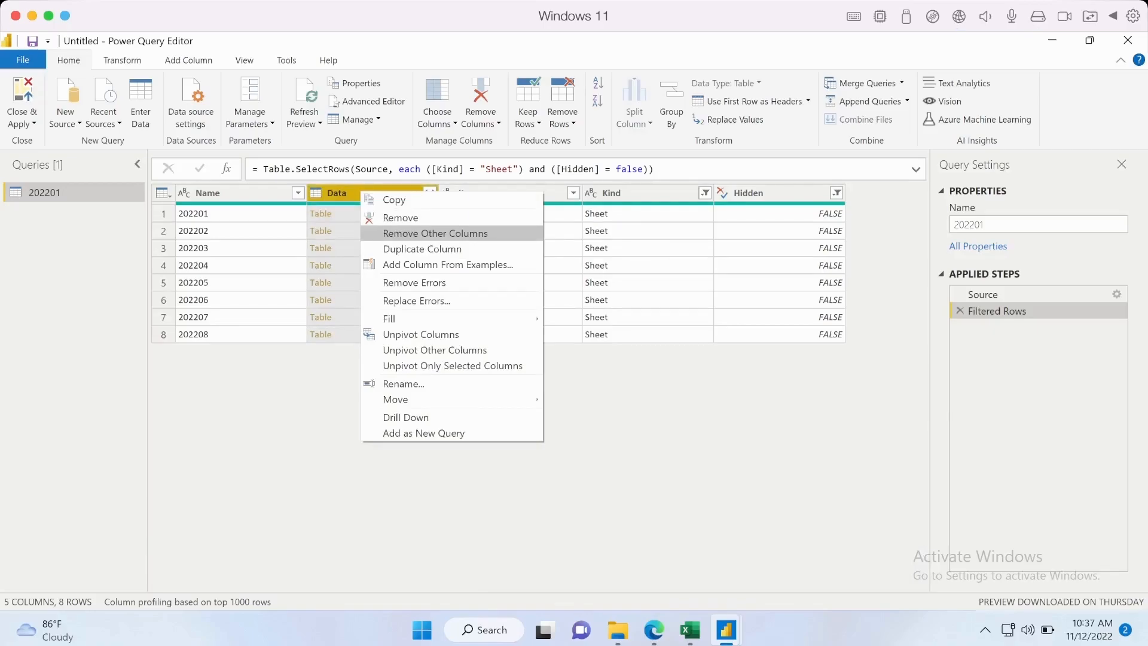
{"action": "key", "text": "Escape"}
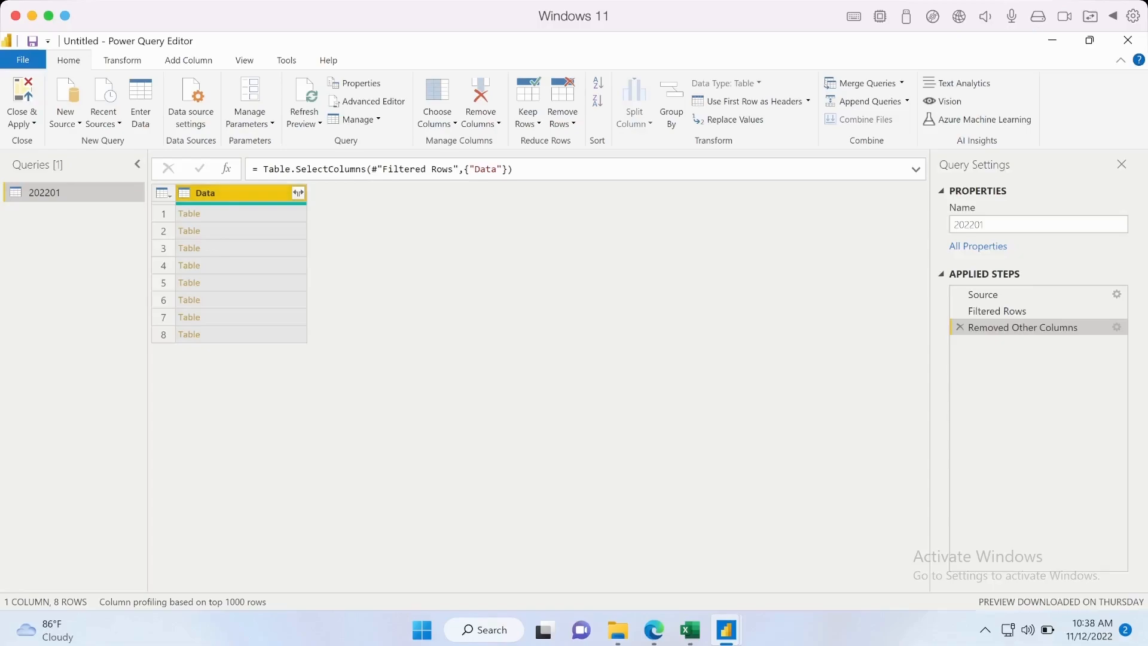
Expand all columns of the Data tables without using the original column name as prefix.
{"action": "left_click", "coordinate": [297, 193]}
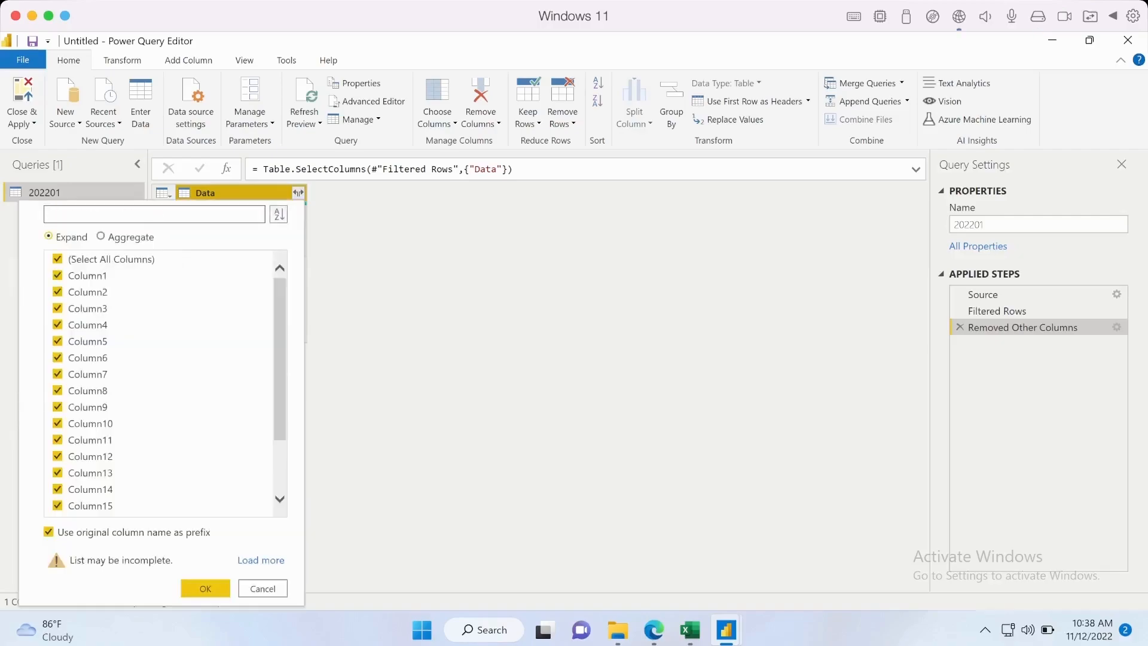
{"action": "mouse_move", "coordinate": [280, 341]}
{"action": "left_mouse_down"}
{"action": "mouse_move", "coordinate": [280, 395]}
{"action": "mouse_move", "coordinate": [280, 337]}
{"action": "left_mouse_up"}
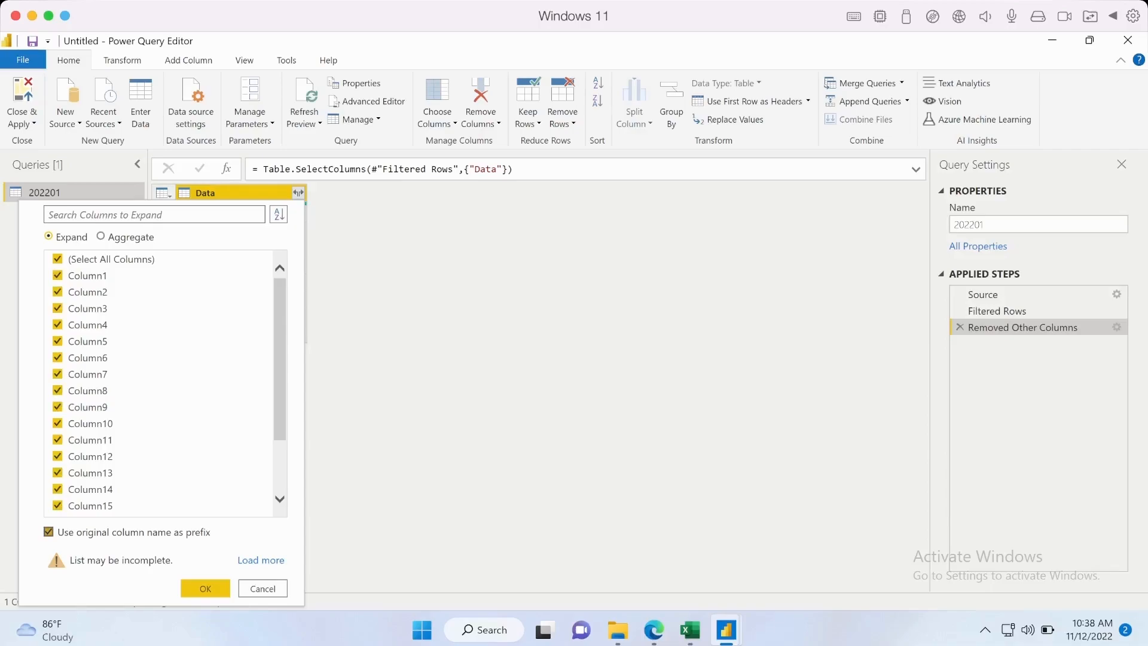
{"action": "left_click", "coordinate": [49, 532]}
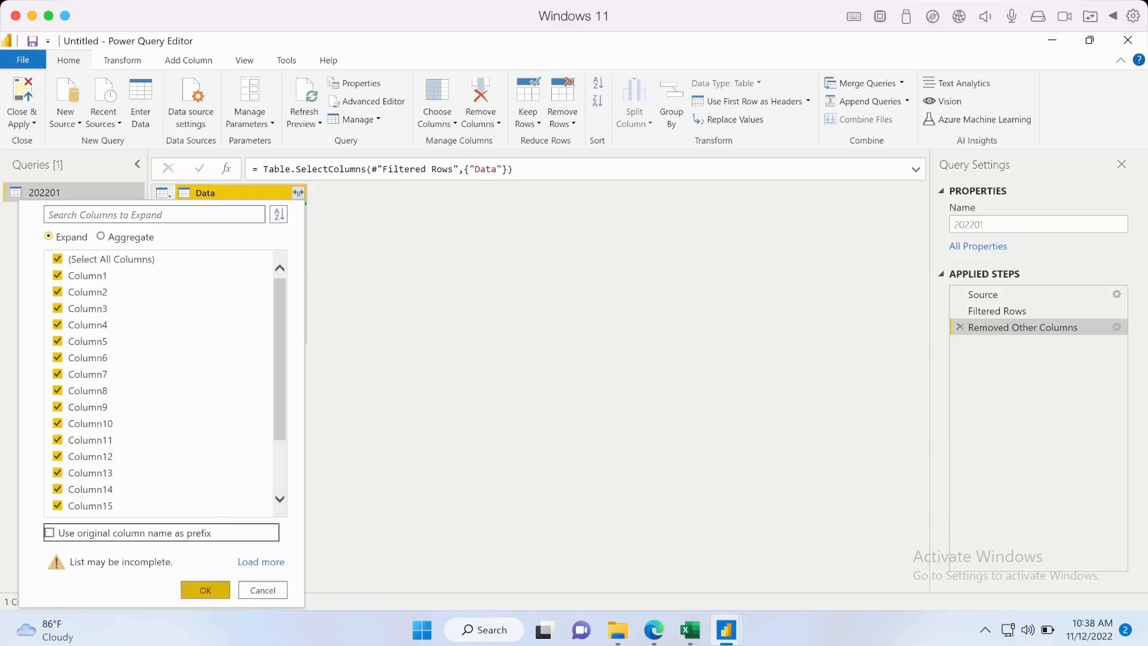
{"action": "key", "text": "Return"}
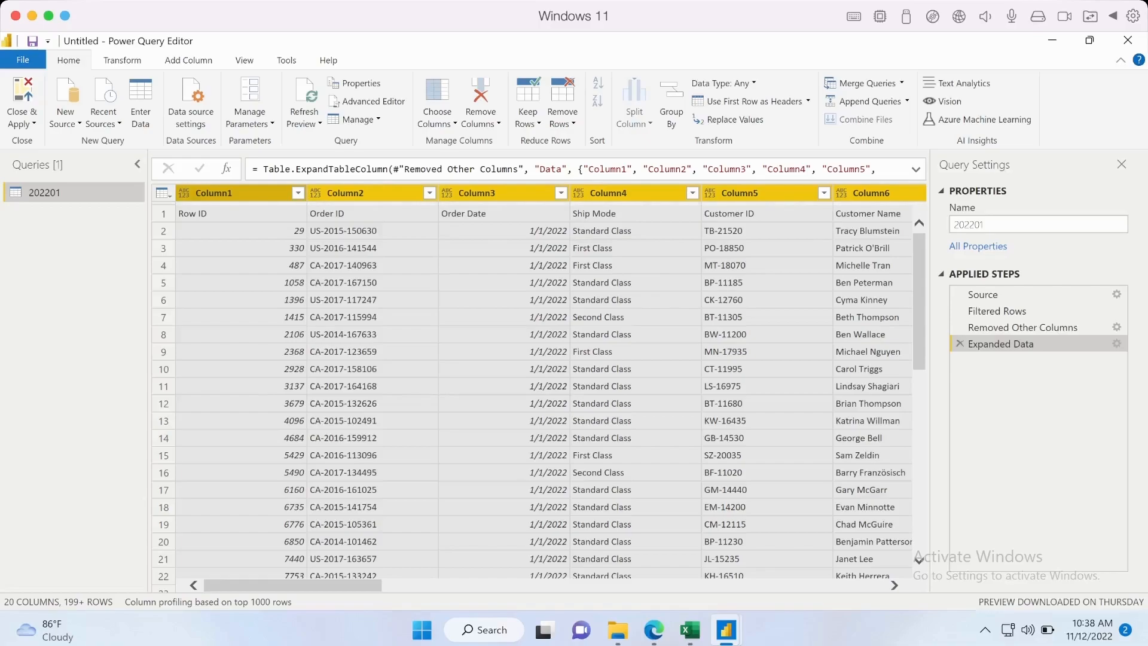
Inspect the first rows of the expanded table and promote the first row to column headers.
{"action": "left_click", "coordinate": [240, 231]}
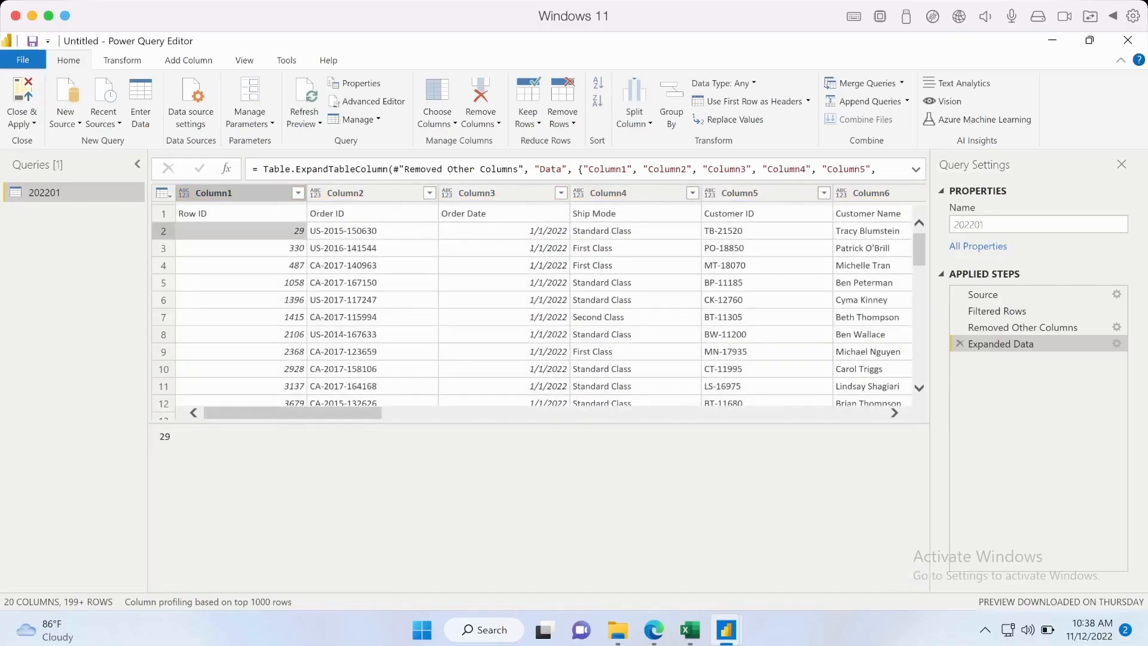
{"action": "left_click", "coordinate": [241, 214]}
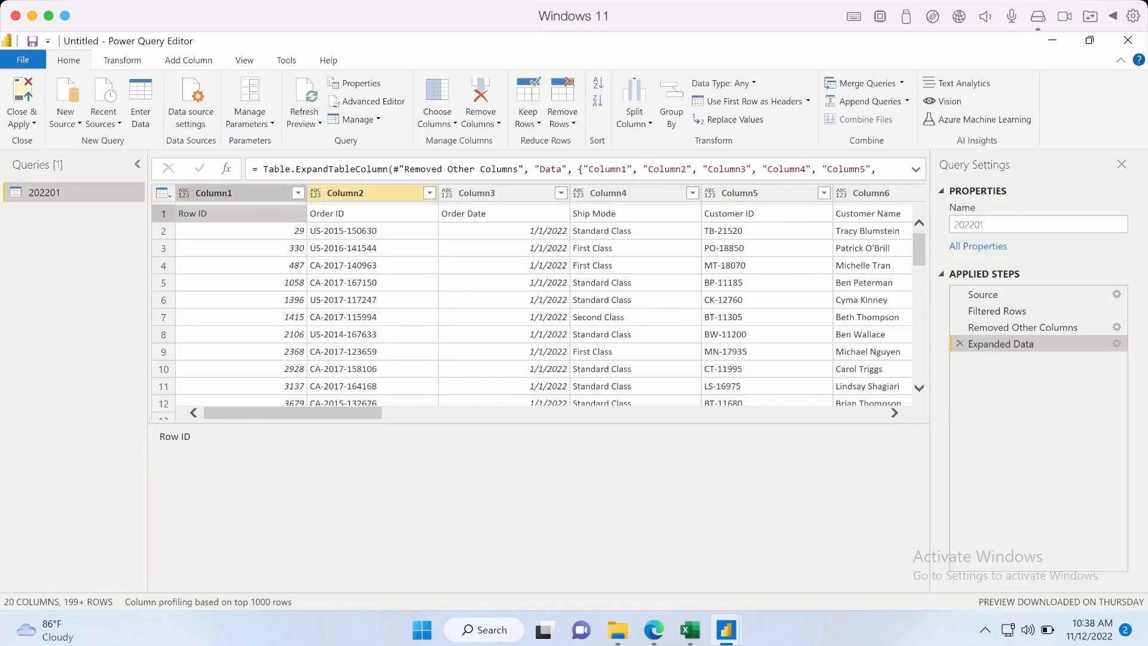
{"action": "left_click", "coordinate": [241, 231]}
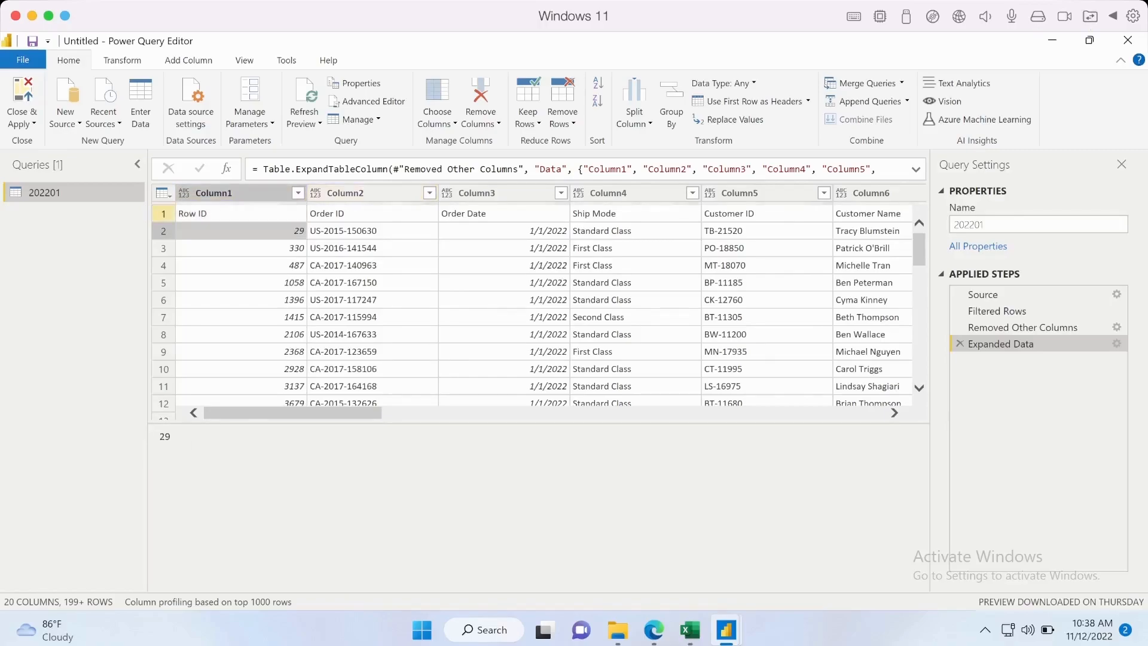
{"action": "left_click", "coordinate": [163, 214]}
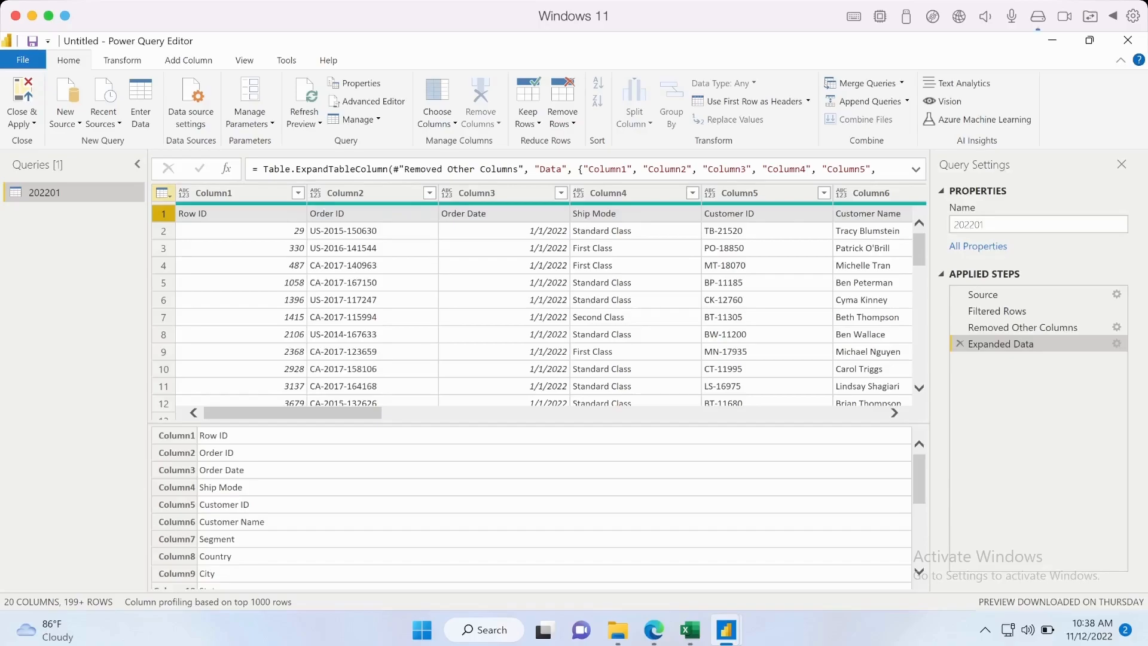
{"action": "left_click", "coordinate": [161, 192]}
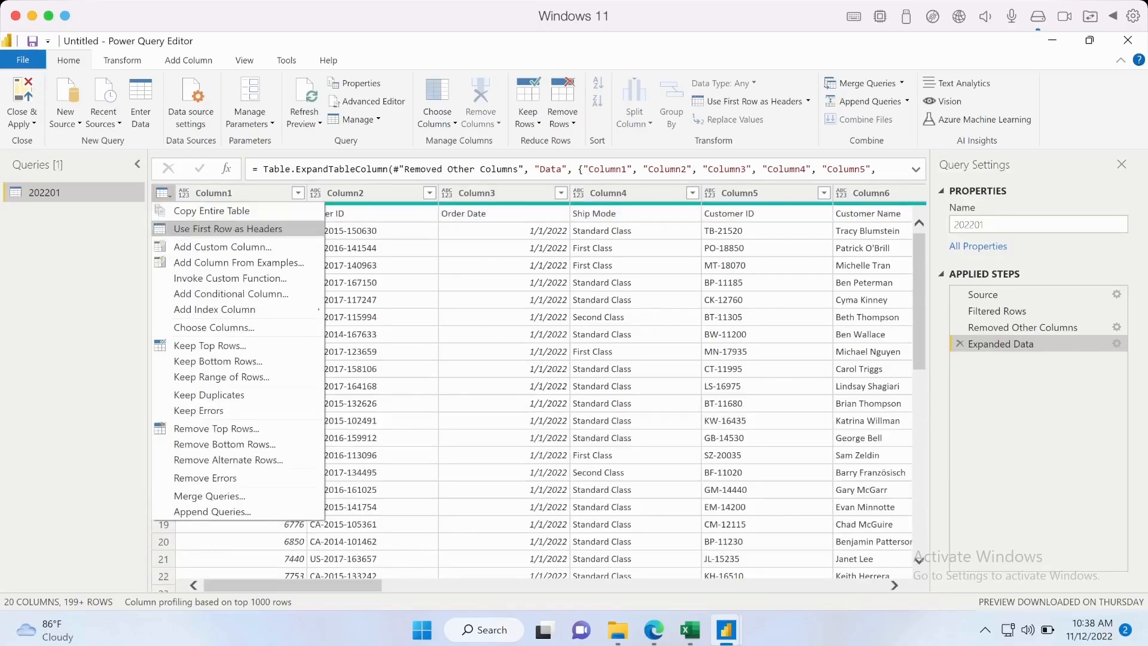
{"action": "left_click", "coordinate": [227, 228]}
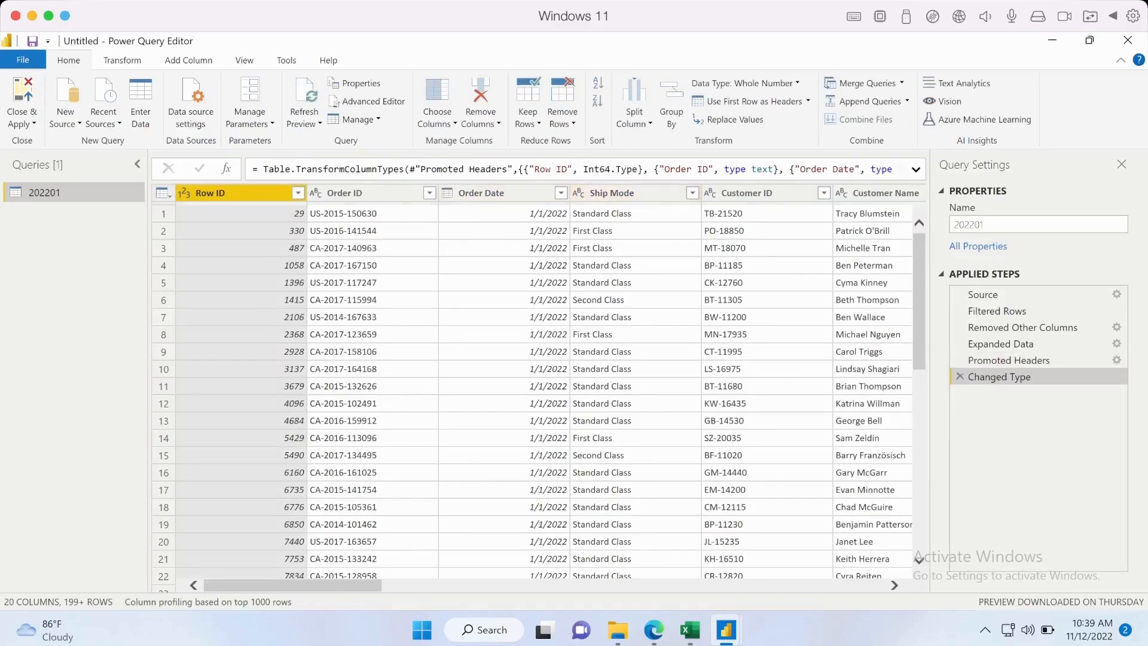
Review the full formula of the Changed Type step to see the data type assigned to each column.
{"action": "left_click", "coordinate": [915, 170]}
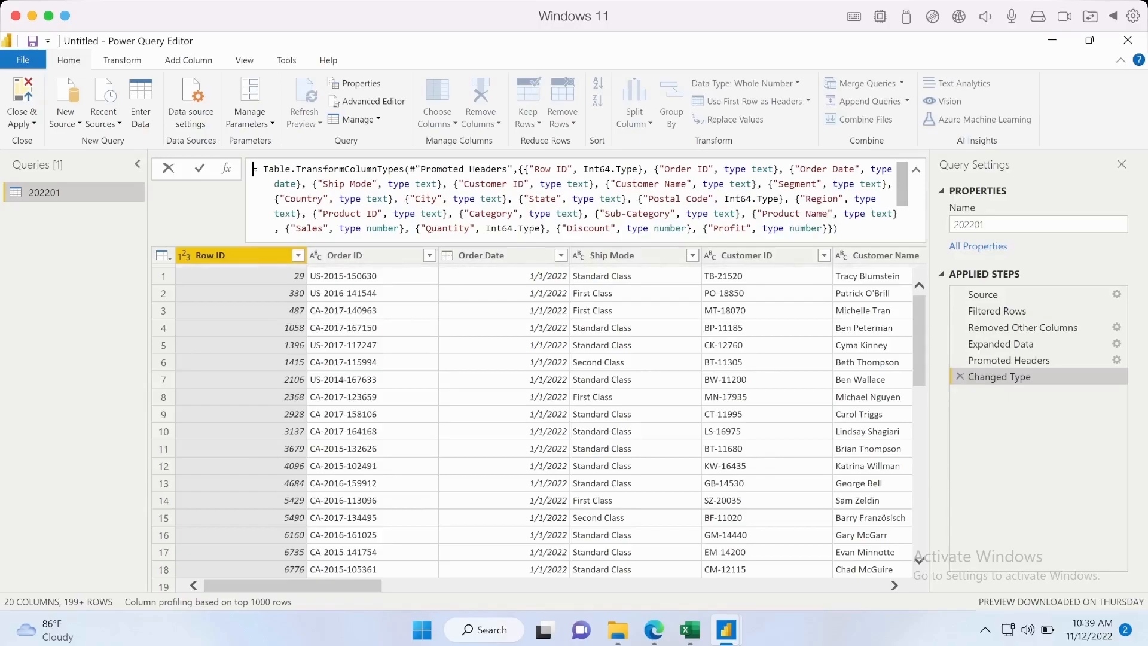
{"action": "key", "text": "Escape"}
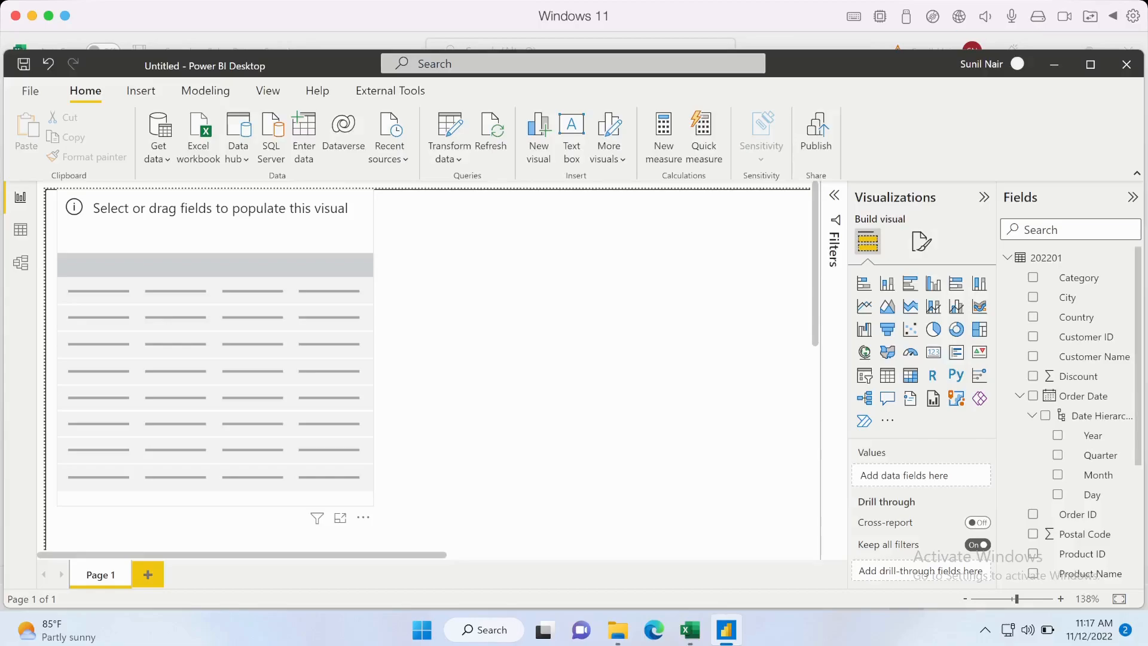
Fill the empty table visual on Page 1 with the Order Date hierarchy's Month and the Sales field.
{"action": "left_click", "coordinate": [215, 348]}
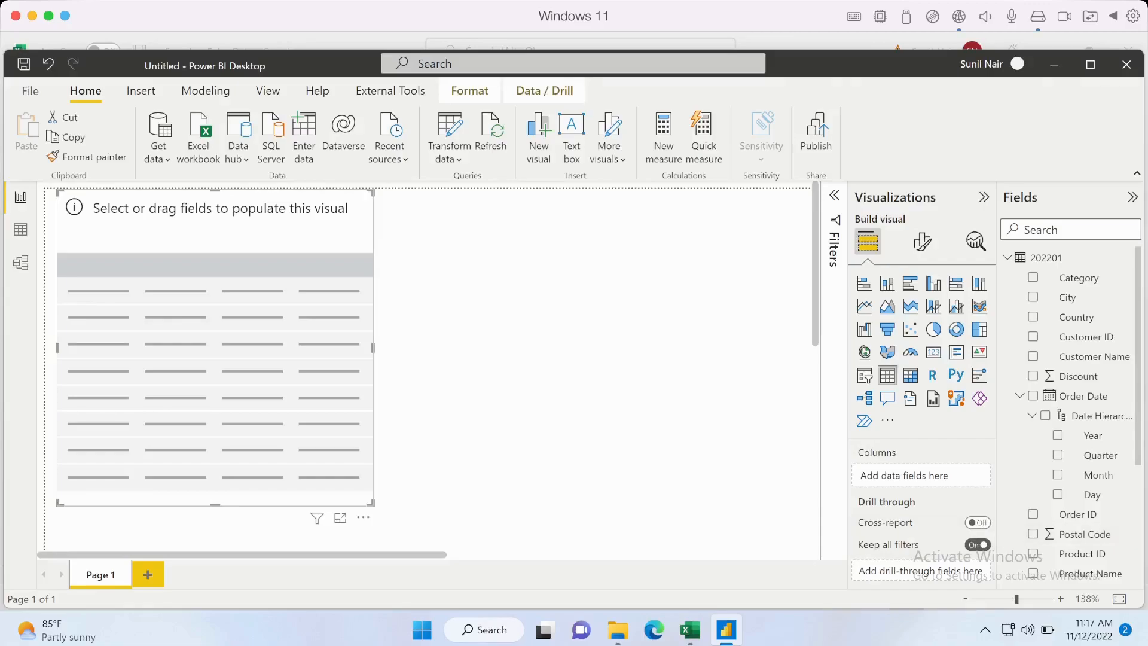
{"action": "left_click", "coordinate": [1057, 474]}
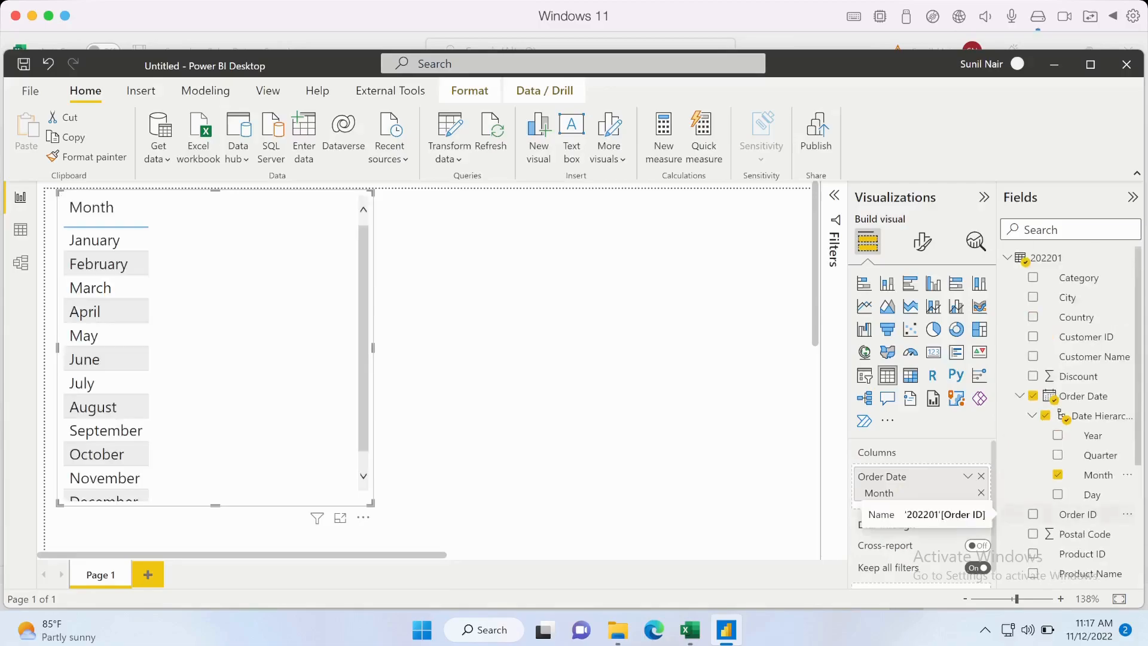
{"action": "scroll", "coordinate": [1076, 514], "scroll_direction": "down", "scroll_amount": 3}
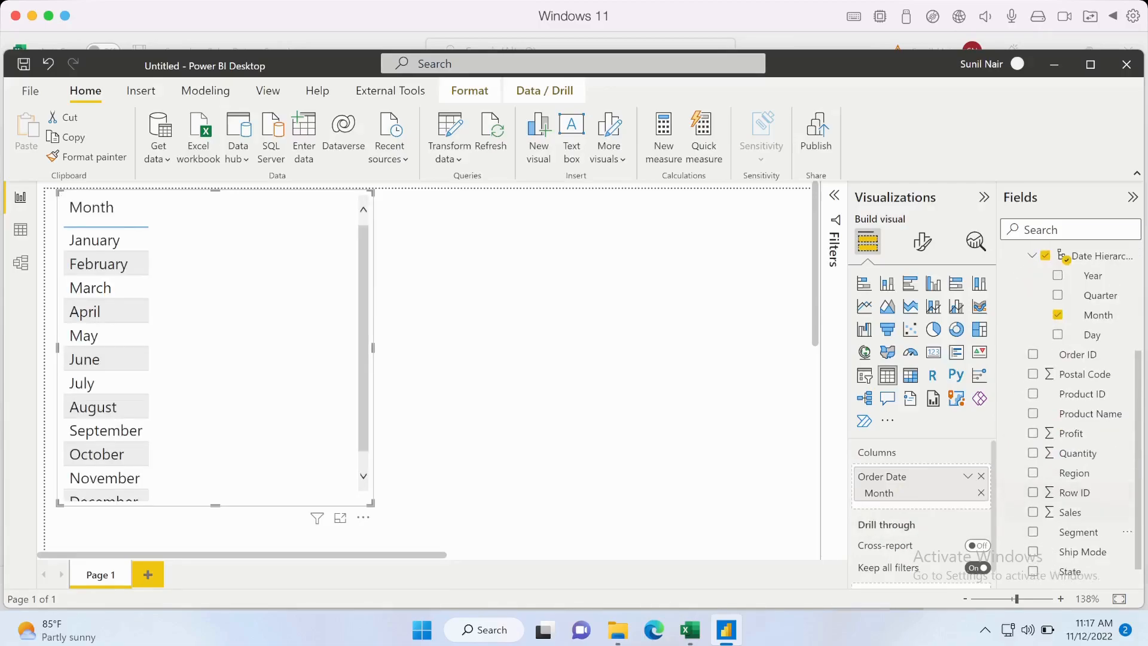
{"action": "left_click", "coordinate": [1033, 512]}
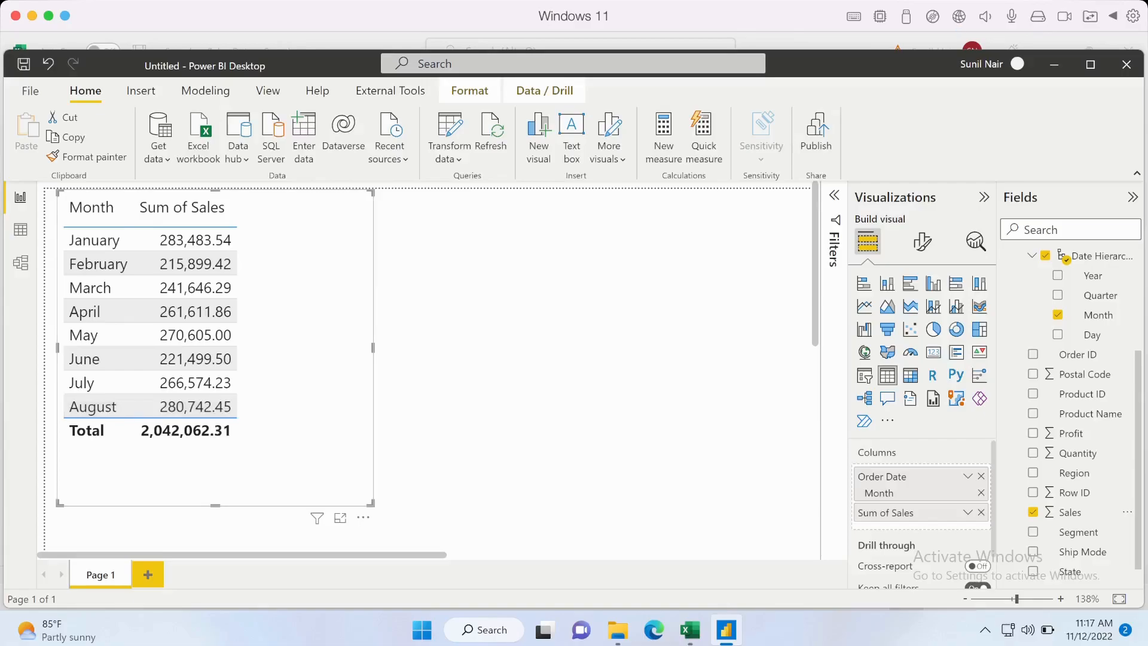
Switch to the Sample - Sales Data workbook in Excel, unhide the 202209 sheet and save the workbook.
{"action": "left_click", "coordinate": [690, 629]}
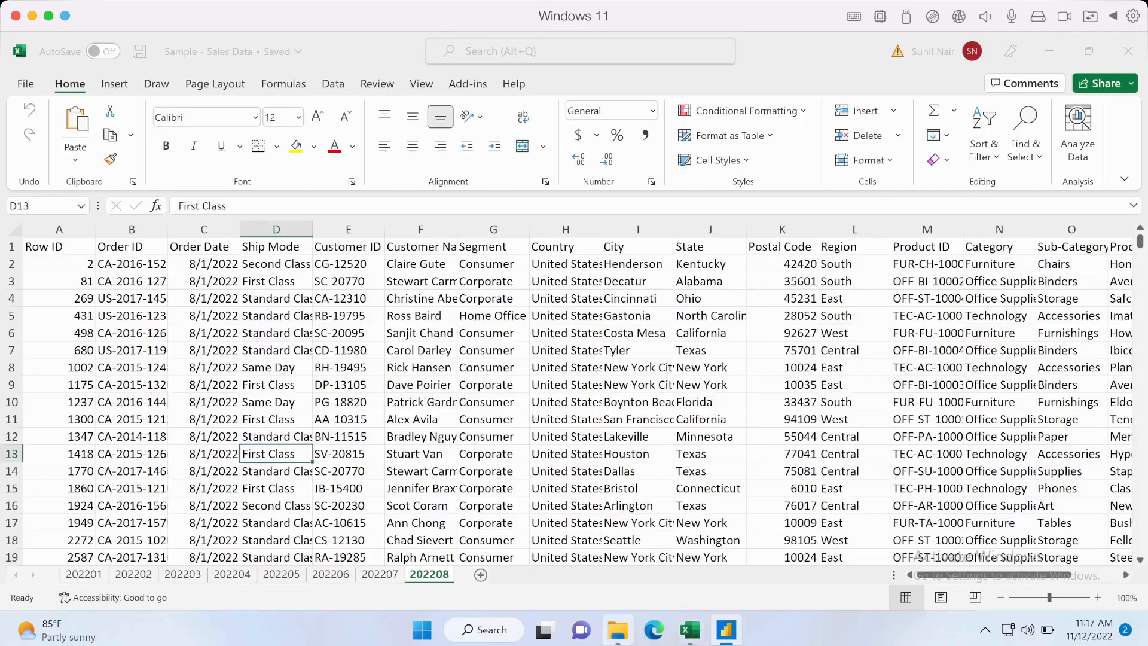
{"action": "right_click", "coordinate": [429, 573]}
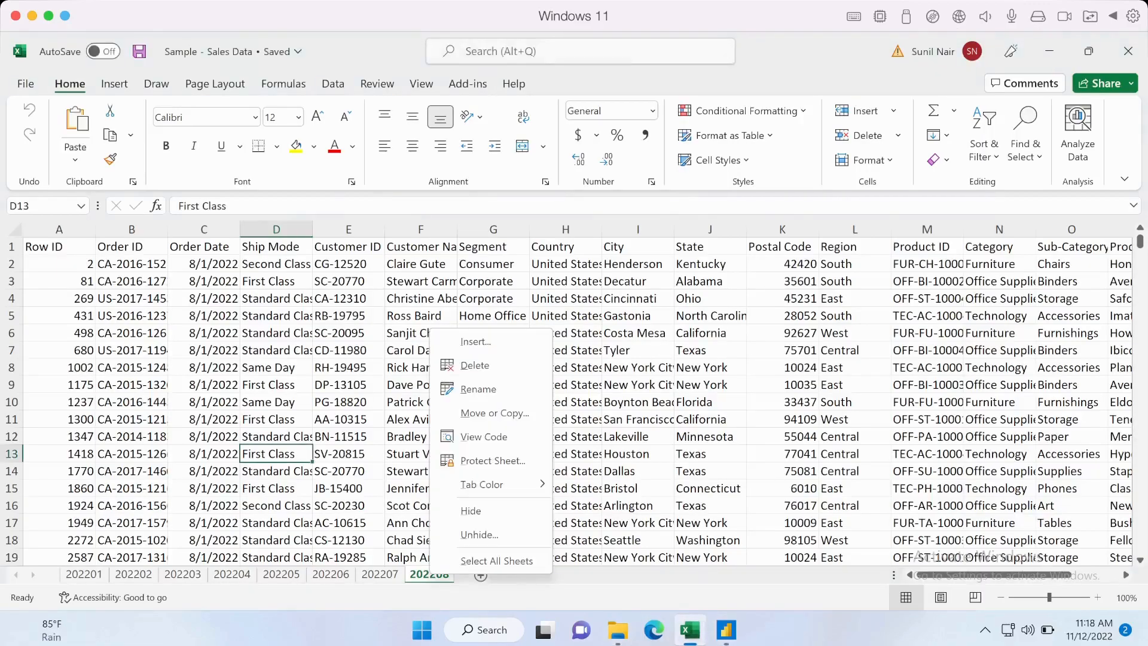
{"action": "left_click", "coordinate": [478, 533]}
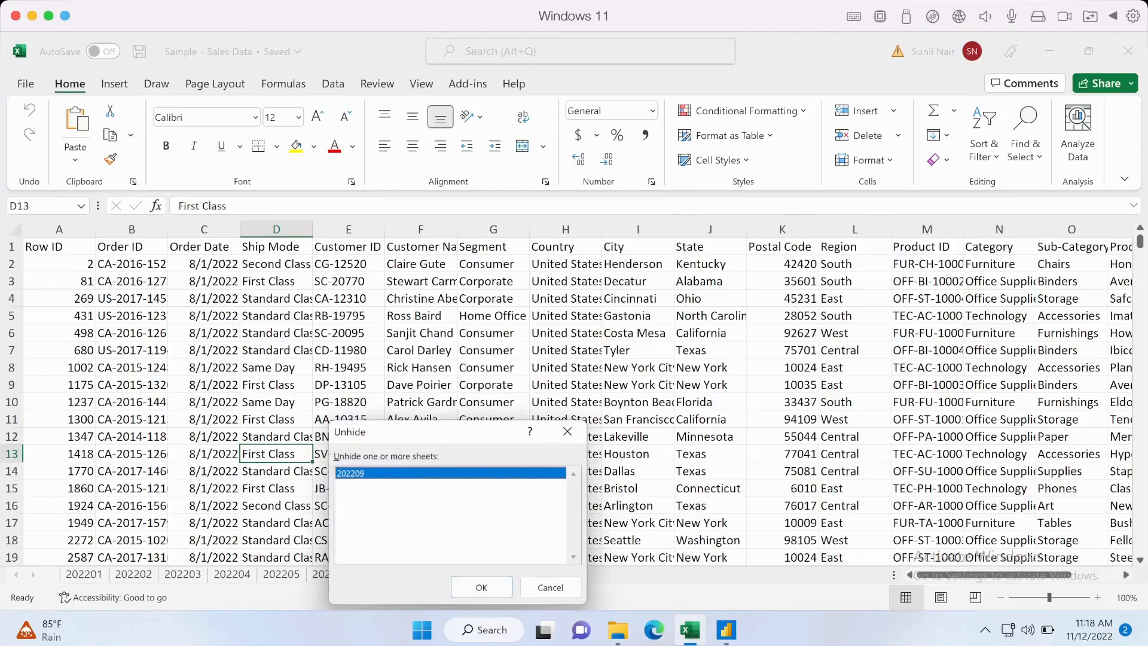
{"action": "left_click", "coordinate": [480, 585]}
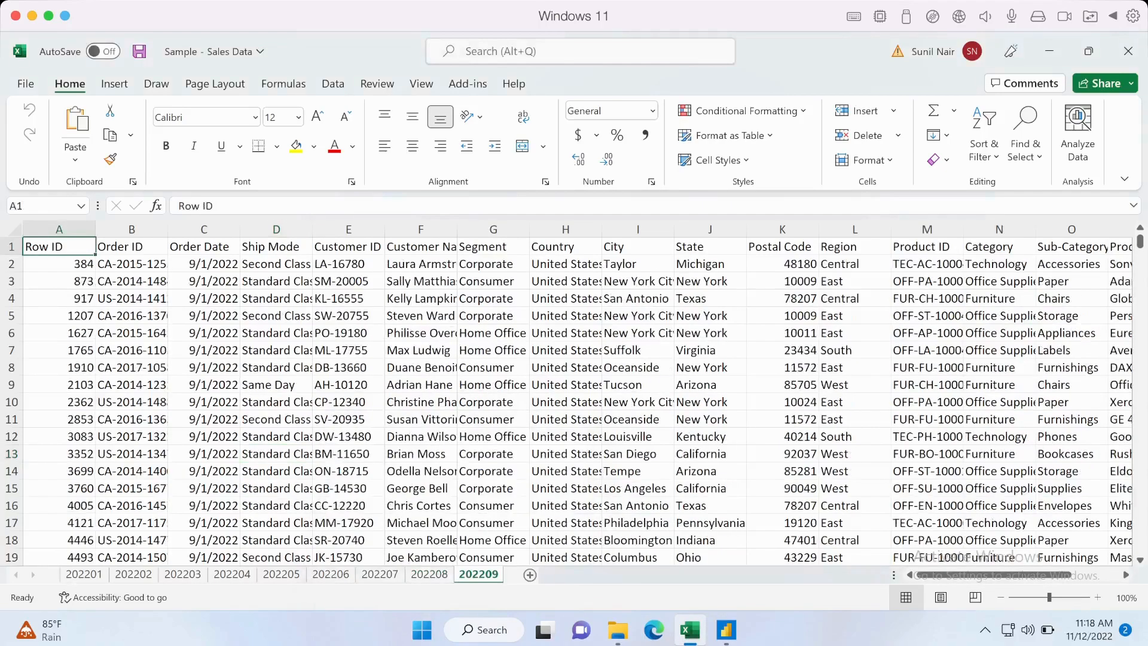
{"action": "key", "text": "ctrl+s"}
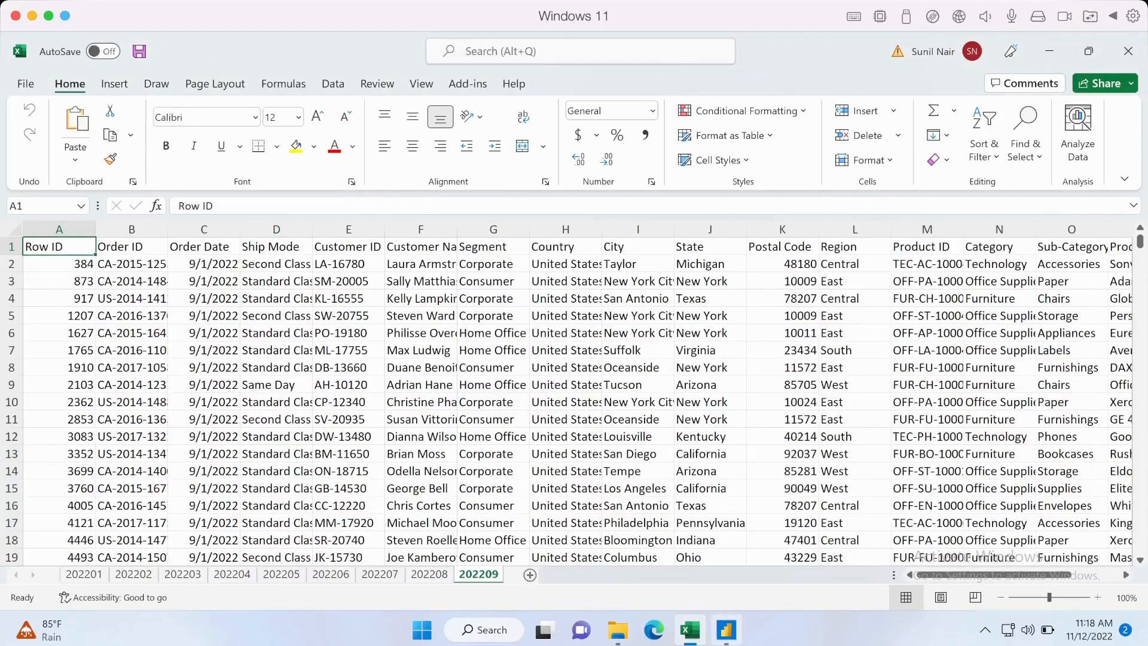
Switch back to Power BI Desktop, refresh the data of the 202201 table and dismiss the refresh report.
{"action": "left_click", "coordinate": [726, 629]}
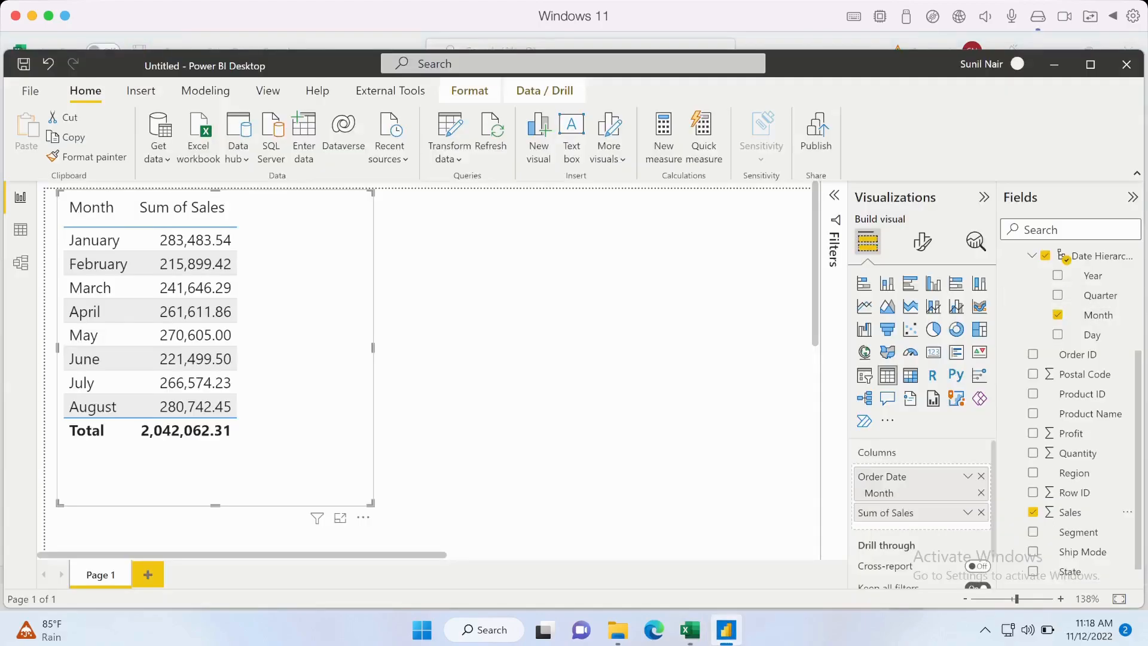
{"action": "scroll", "coordinate": [1082, 512], "scroll_direction": "up", "scroll_amount": 5}
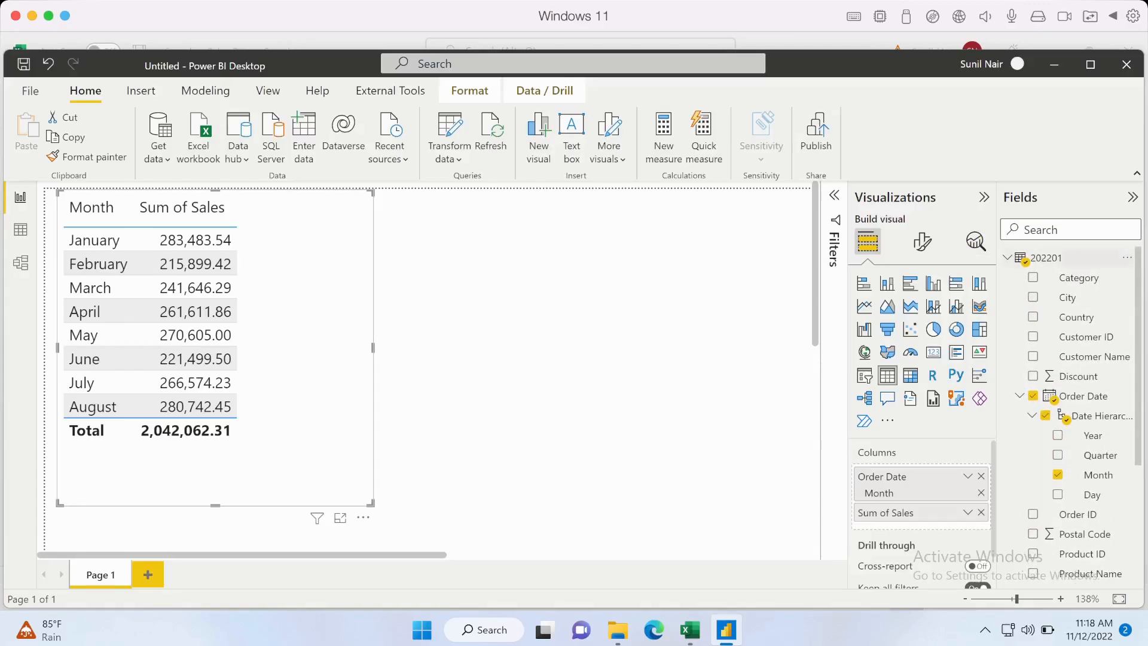
{"action": "left_click", "coordinate": [1126, 257]}
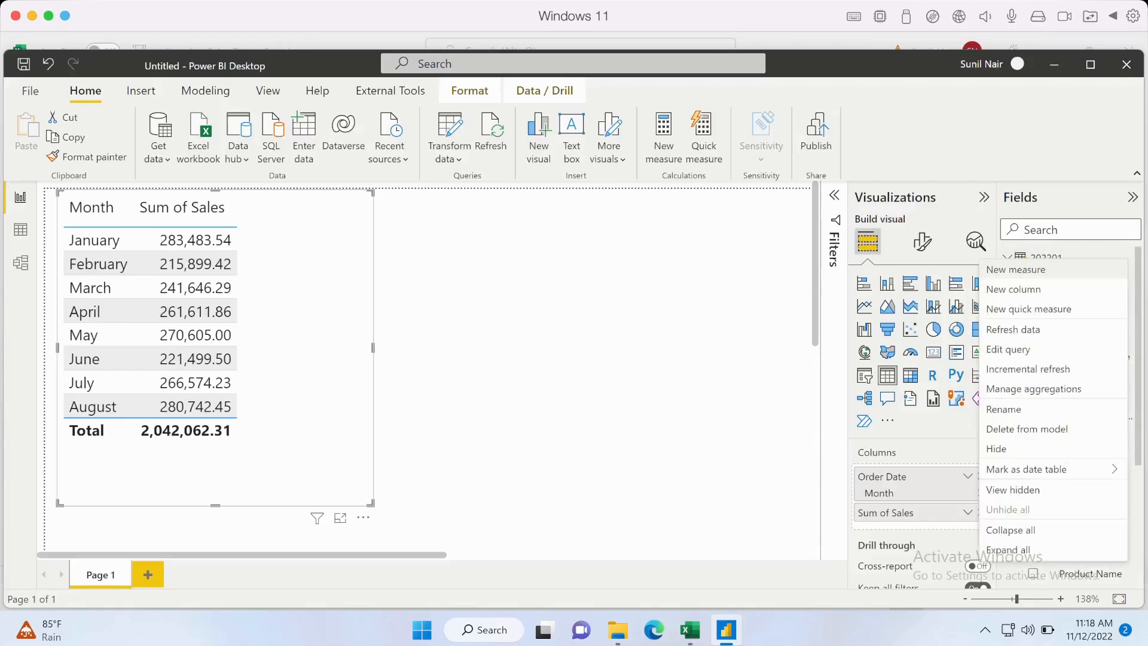
{"action": "left_click", "coordinate": [1075, 328]}
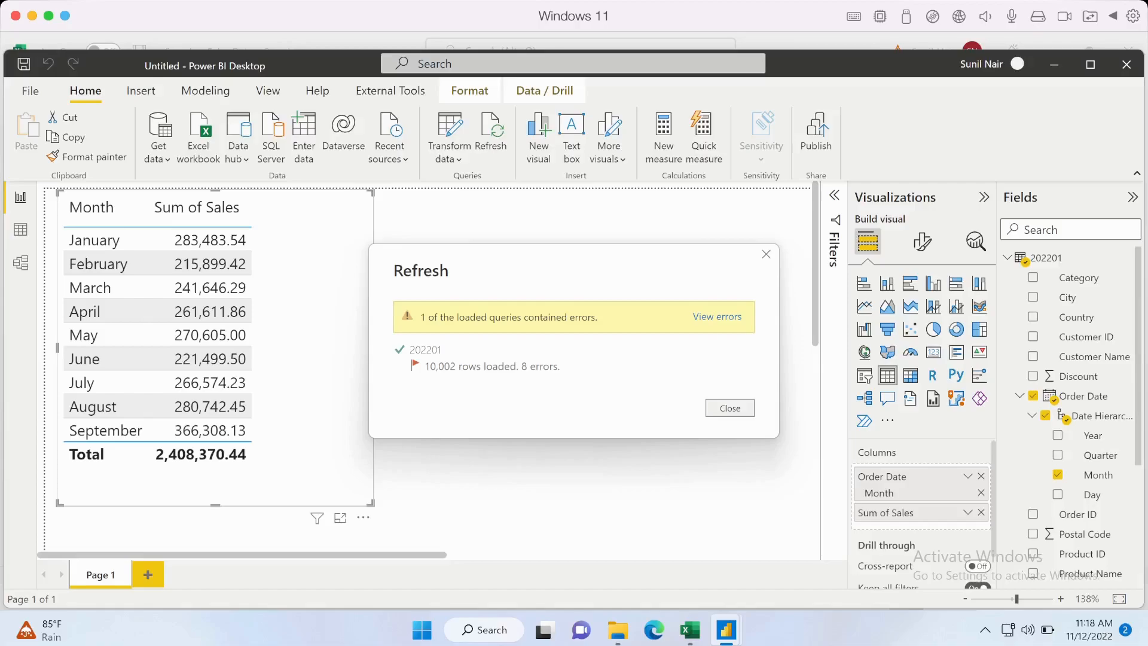
{"action": "left_click", "coordinate": [730, 409]}
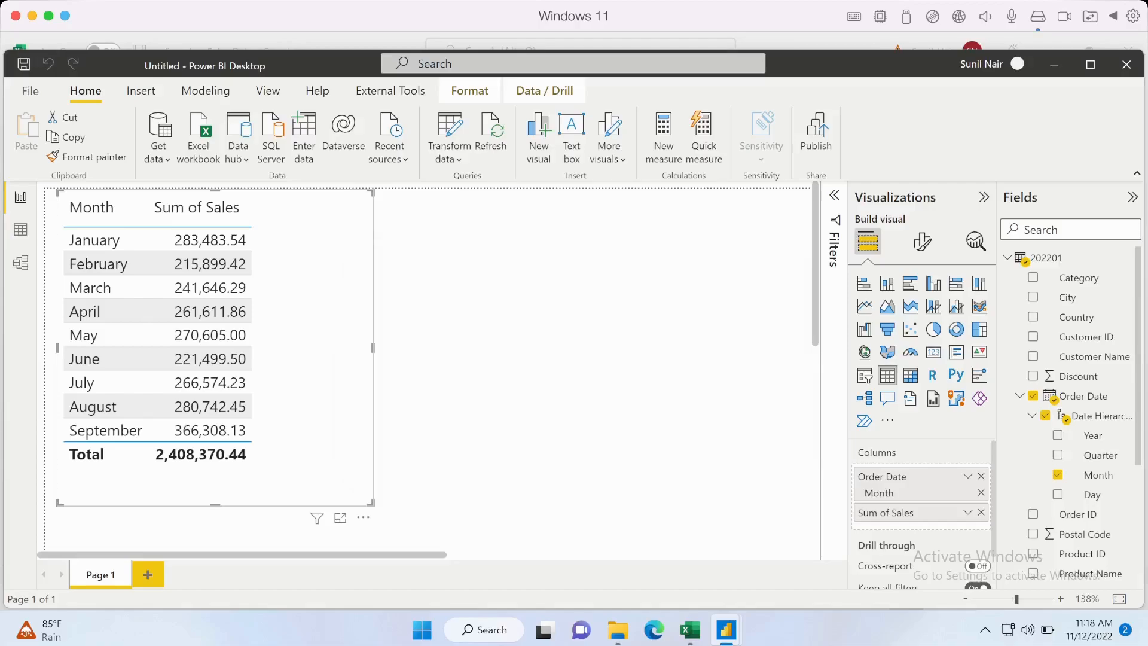